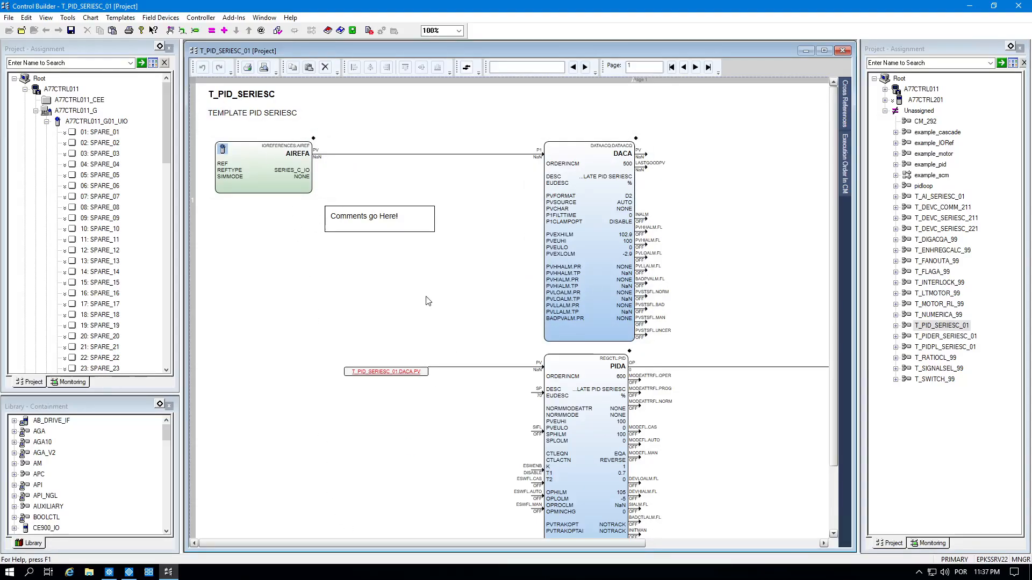
# Review the AIREFA, DACA and AOREFA blocks of the T_PID_SERIESC_01 chart, then close it.
pyautogui.moveTo(467, 543); pyautogui.dragTo(347, 540)
pyautogui.click(272, 165)
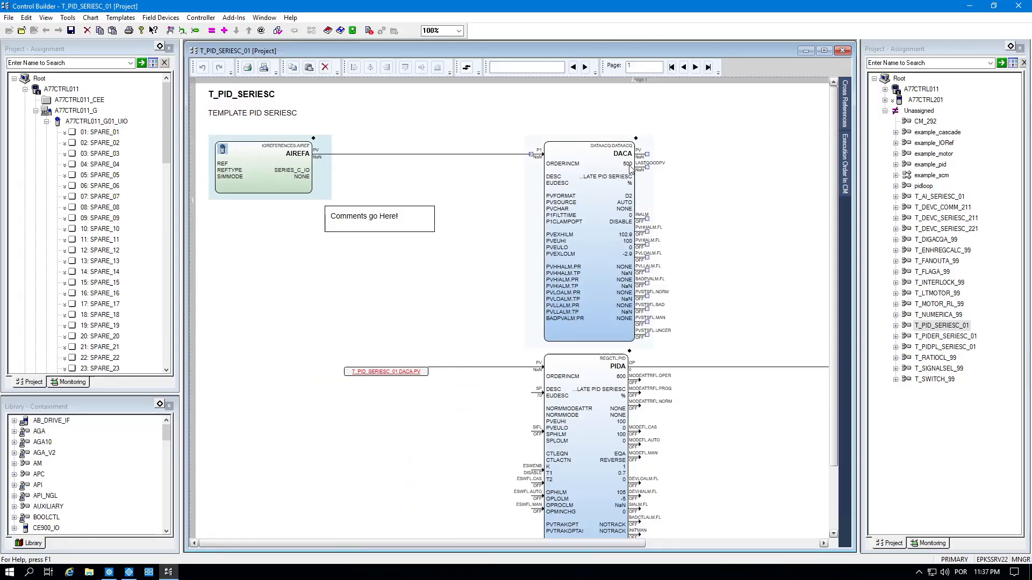
pyautogui.click(606, 164)
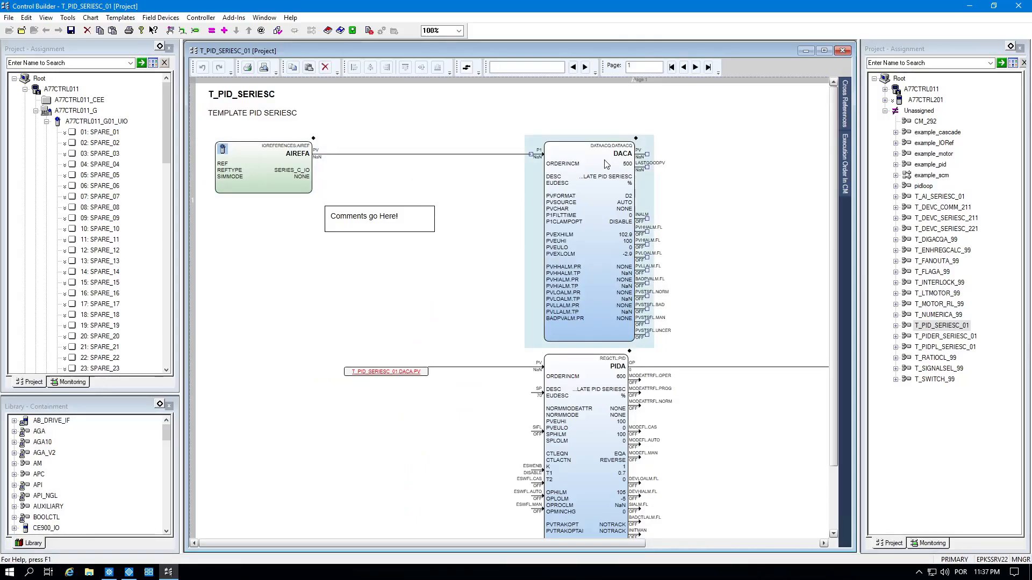
pyautogui.scroll(-3, 605, 382)
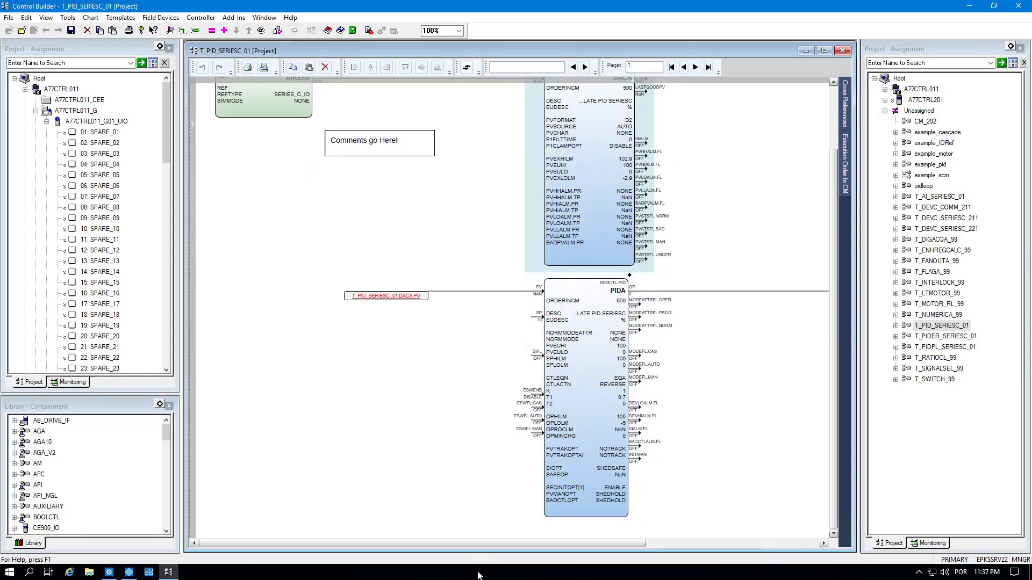
pyautogui.moveTo(503, 544); pyautogui.dragTo(690, 548)
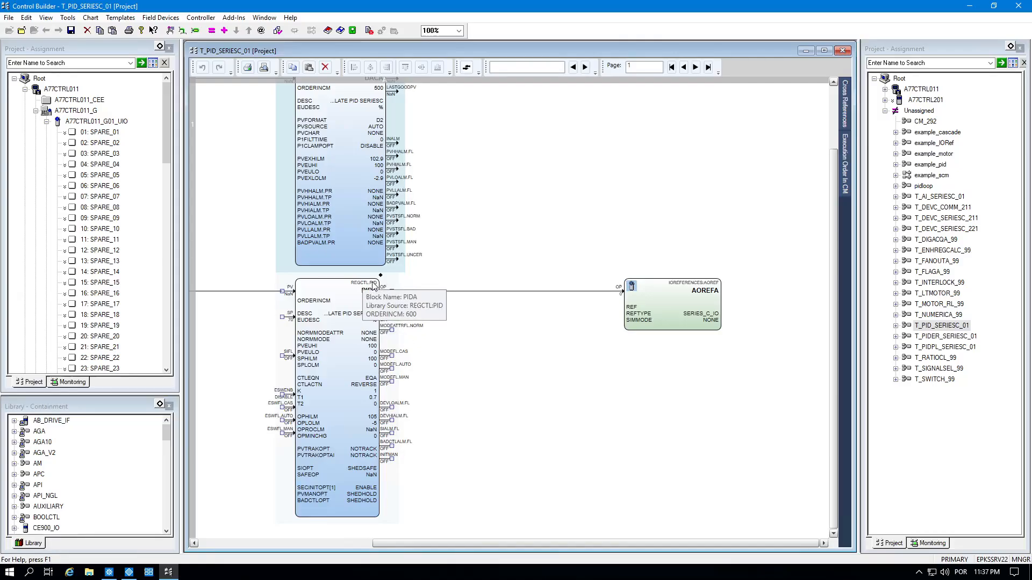
pyautogui.click(696, 297)
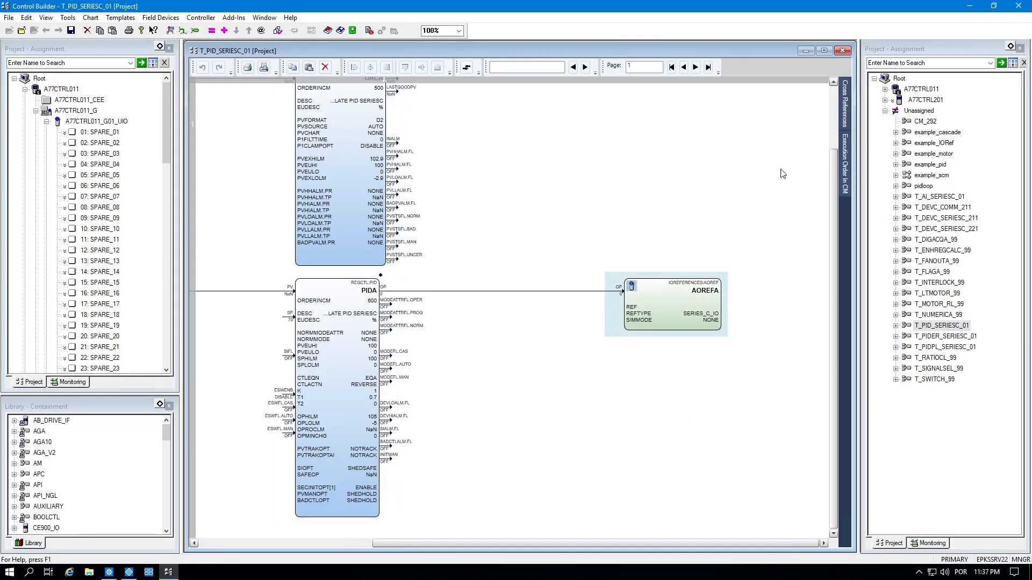
pyautogui.moveTo(475, 539); pyautogui.dragTo(284, 543)
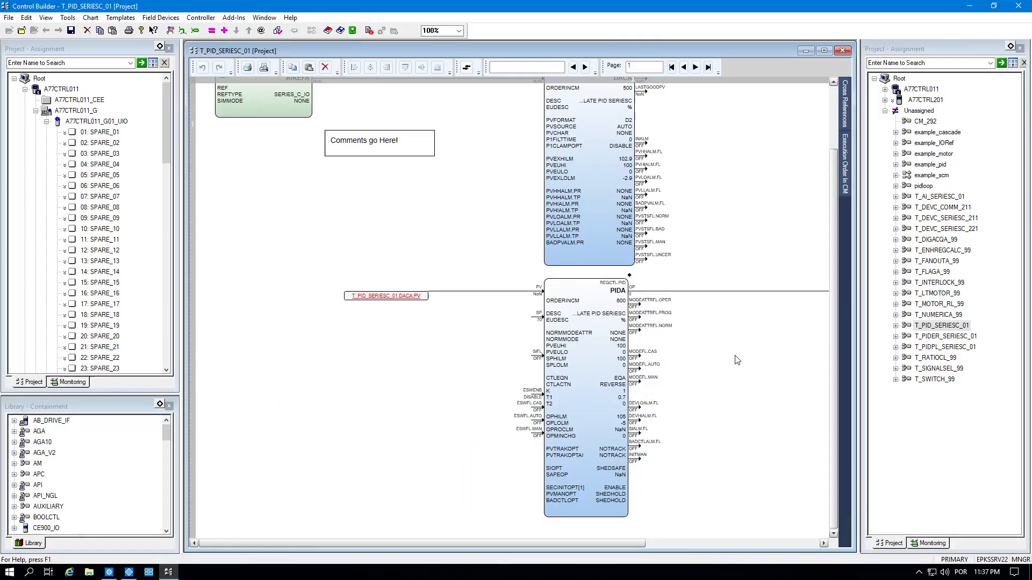
pyautogui.moveTo(833, 215); pyautogui.dragTo(833, 75)
pyautogui.click(842, 50)
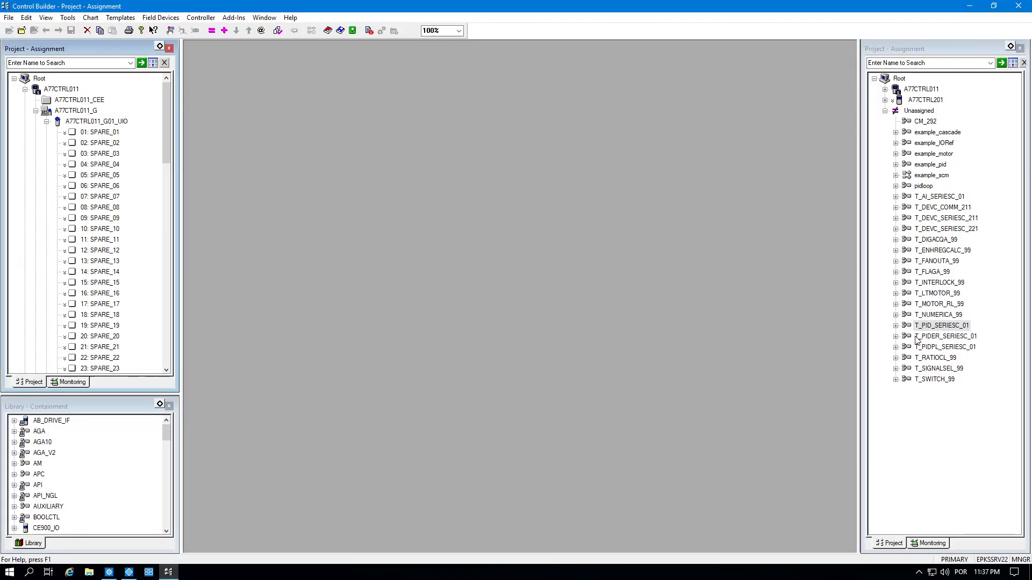
# Copy and paste T_PID_SERIESC_01 as a new module tagged LIC0014 with an empty item name.
pyautogui.click(917, 329)
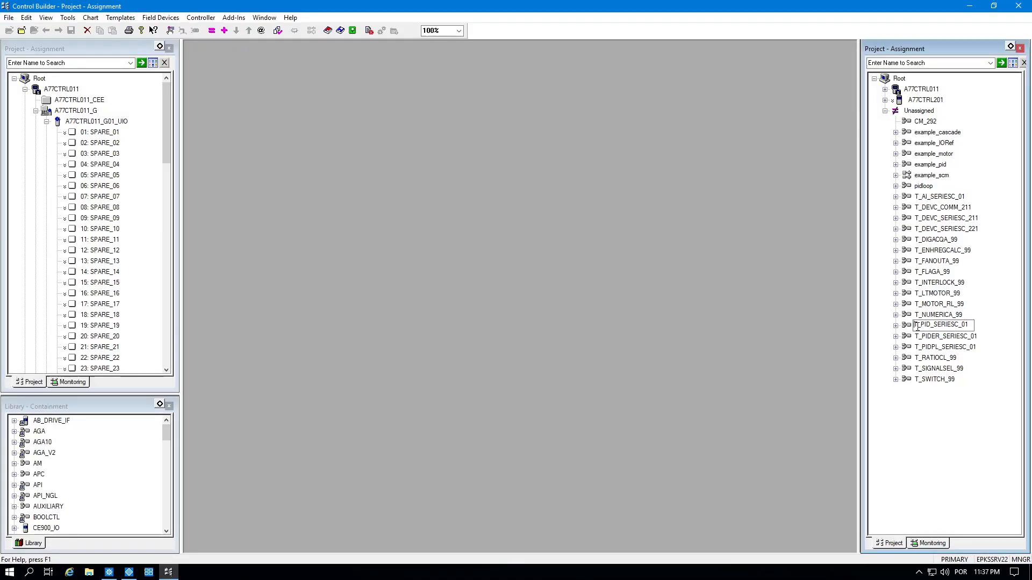
pyautogui.press('Escape')
pyautogui.hotkey('ctrl', 'c')
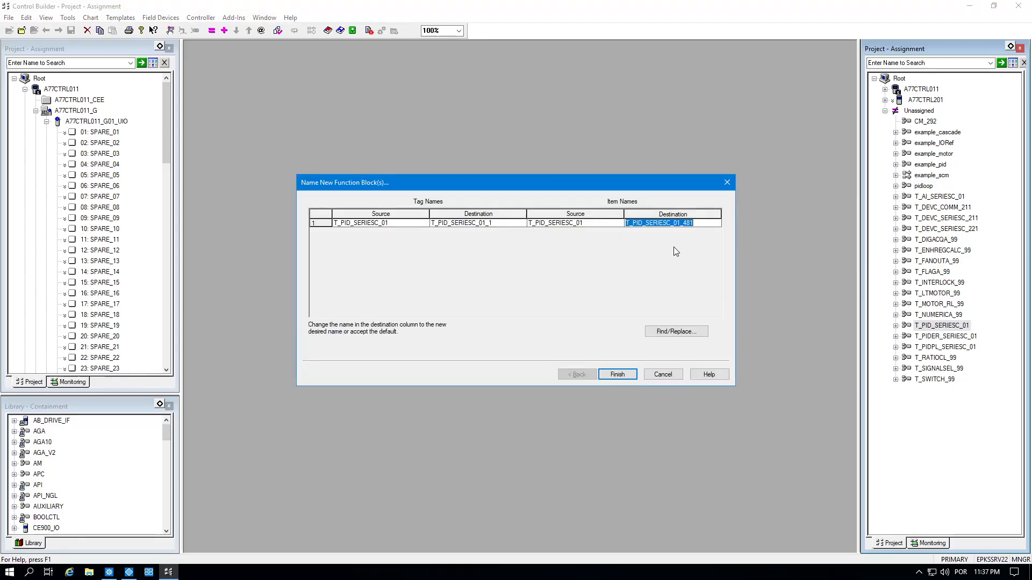
pyautogui.press('Delete')
pyautogui.press('Left')
pyautogui.press('Left')
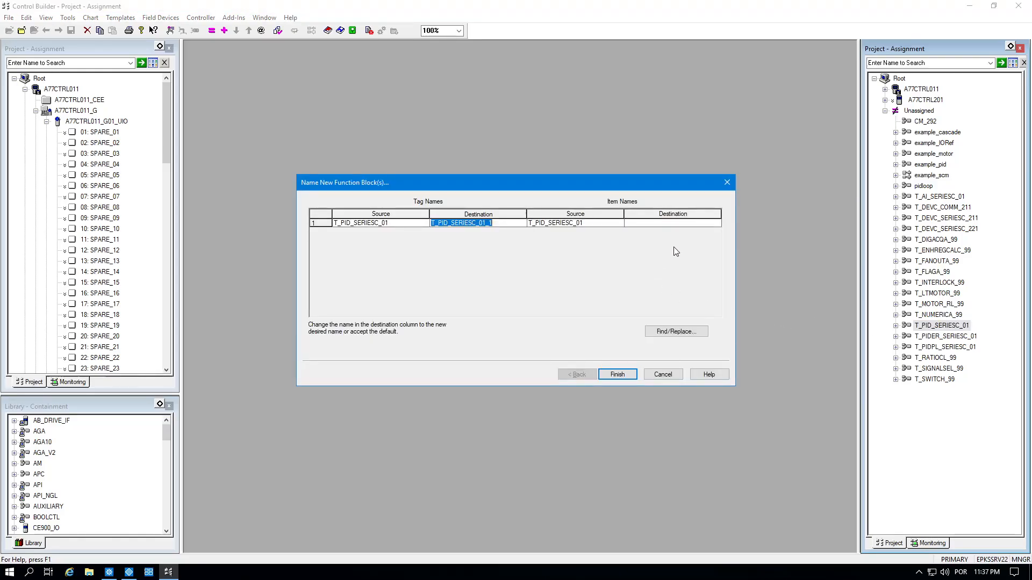
pyautogui.write('LIC0014')
pyautogui.click(618, 374)
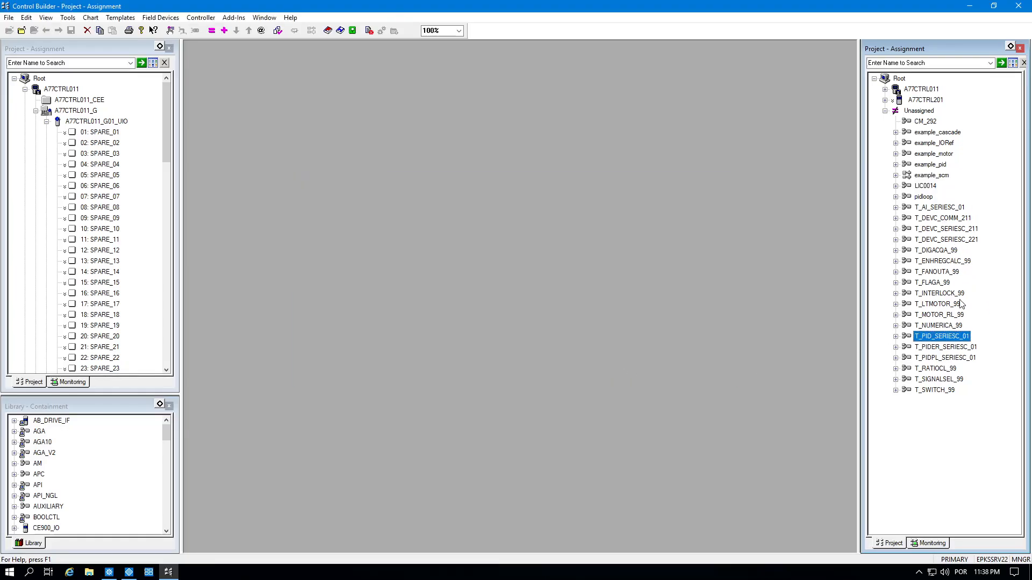
# Select LIC0014 among the unassigned modules and collapse the G01 IO channel list.
pyautogui.click(926, 186)
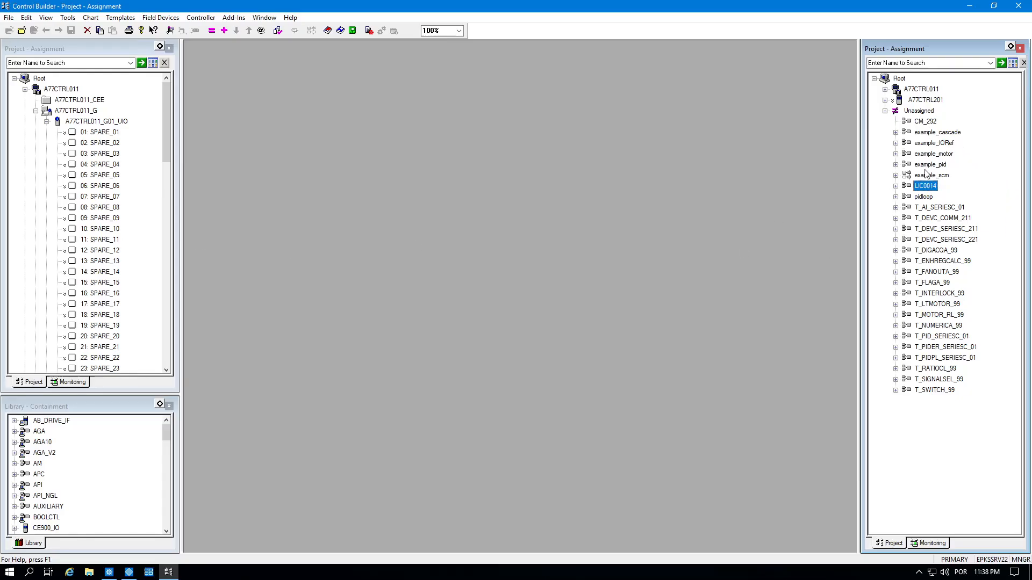
pyautogui.click(46, 123)
pyautogui.click(48, 122)
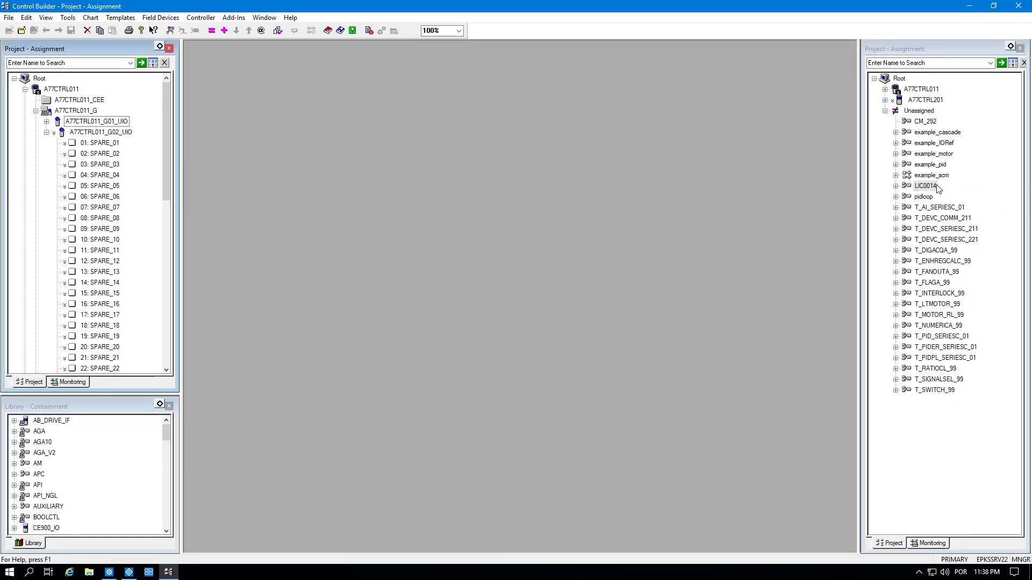
pyautogui.click(930, 187)
pyautogui.hotkey('shift', 'Home')
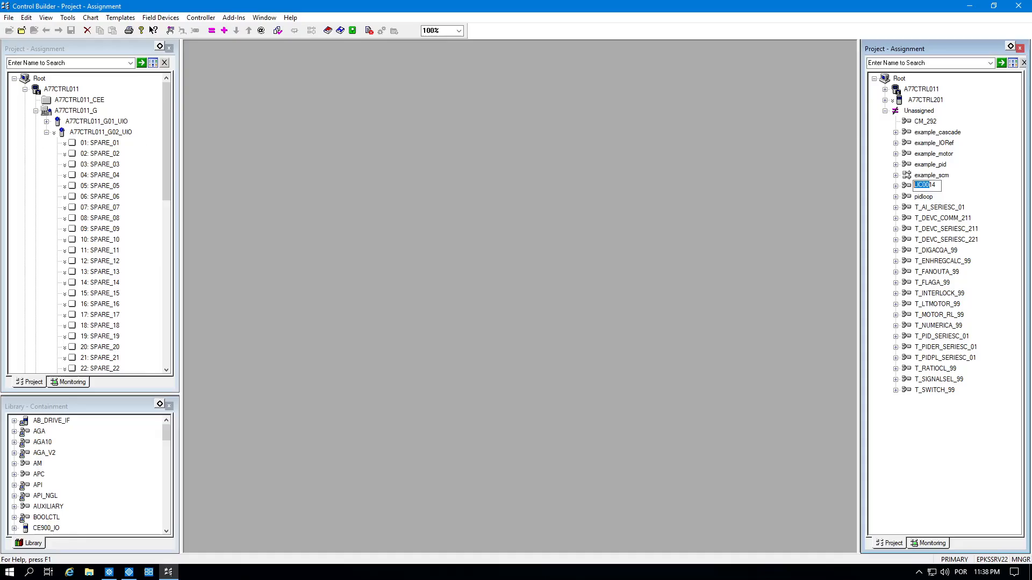
pyautogui.click(931, 210)
pyautogui.click(928, 188)
# Drag LIC0014 onto A77CTRL011_CEE to assign it to the controller.
pyautogui.click(68, 101)
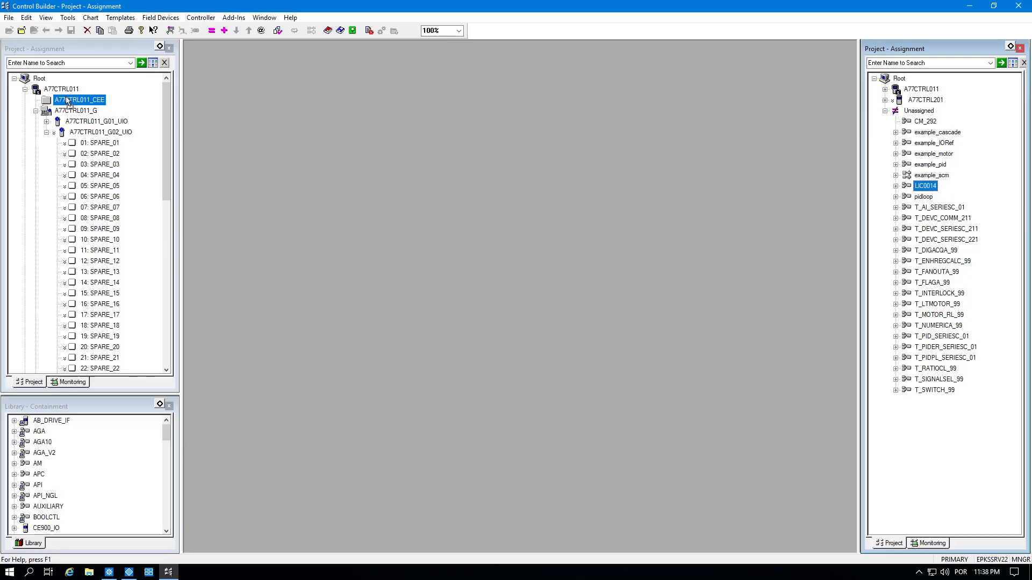
pyautogui.moveTo(66, 98); pyautogui.dragTo(922, 186)
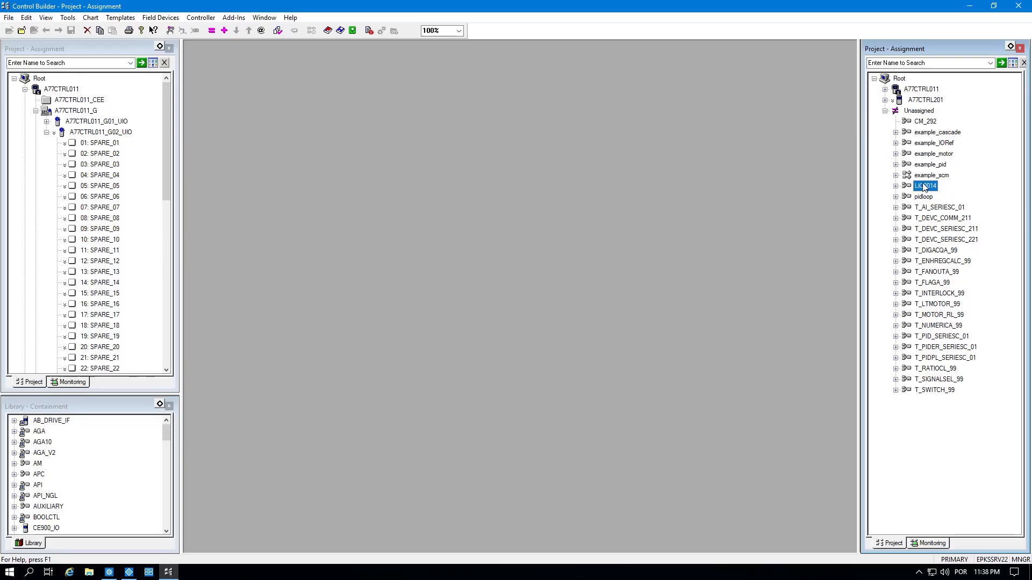
pyautogui.click(926, 186)
pyautogui.click(908, 195)
pyautogui.click(908, 190)
pyautogui.moveTo(930, 191); pyautogui.dragTo(68, 106)
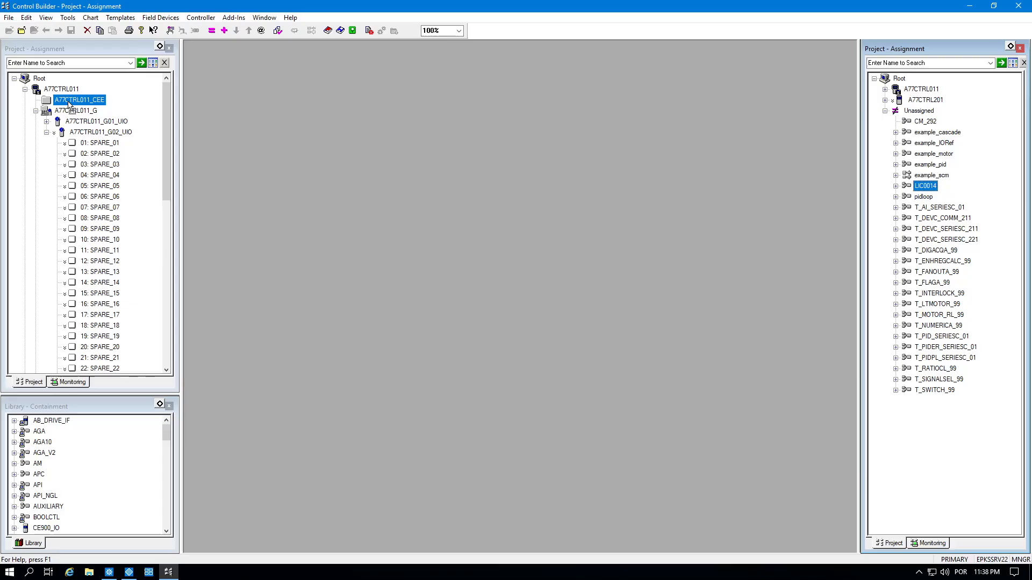
pyautogui.moveTo(69, 105); pyautogui.dragTo(69, 106)
# Open the LIC0014 chart under A77CTRL011_CEE and look over its blocks.
pyautogui.doubleClick(81, 110)
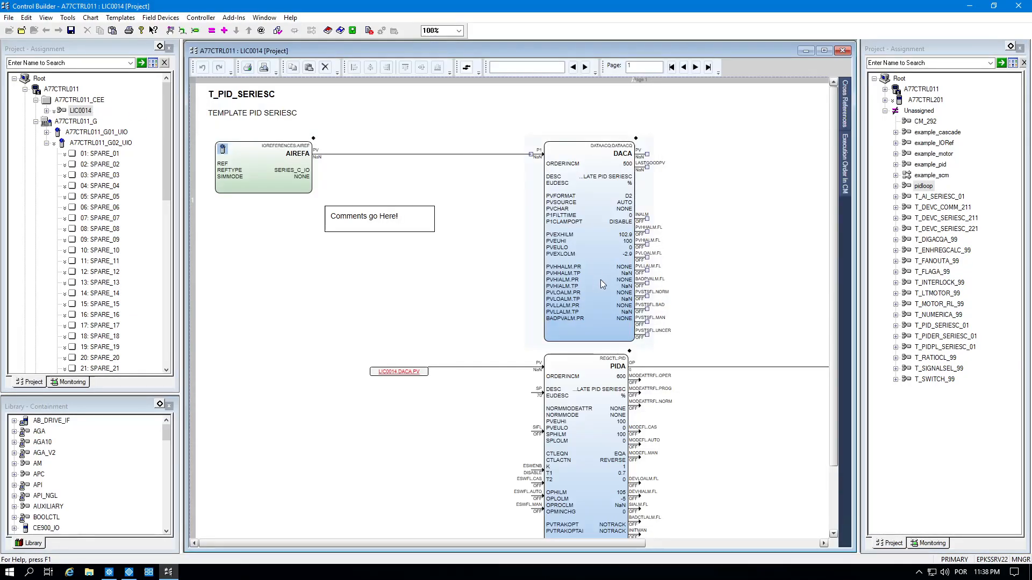
pyautogui.scroll(-3, 601, 279)
pyautogui.scroll(3, 609, 279)
pyautogui.scroll(-3, 486, 452)
pyautogui.hscroll(3, 480, 547)
pyautogui.hscroll(-3, 425, 542)
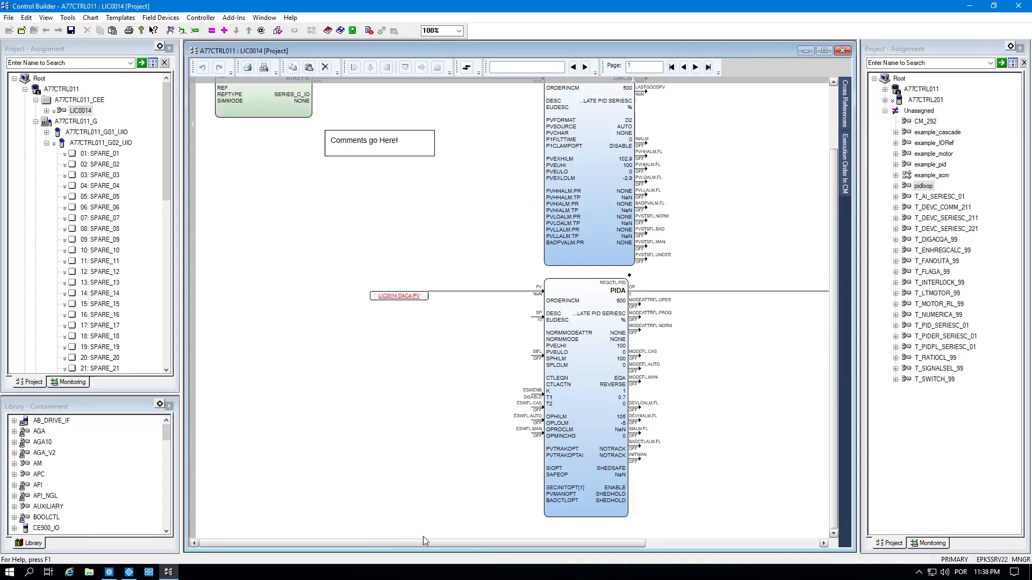
pyautogui.scroll(3, 471, 410)
# Change the chart title from T_PID_SERIESC to LIC0014.
pyautogui.doubleClick(280, 95)
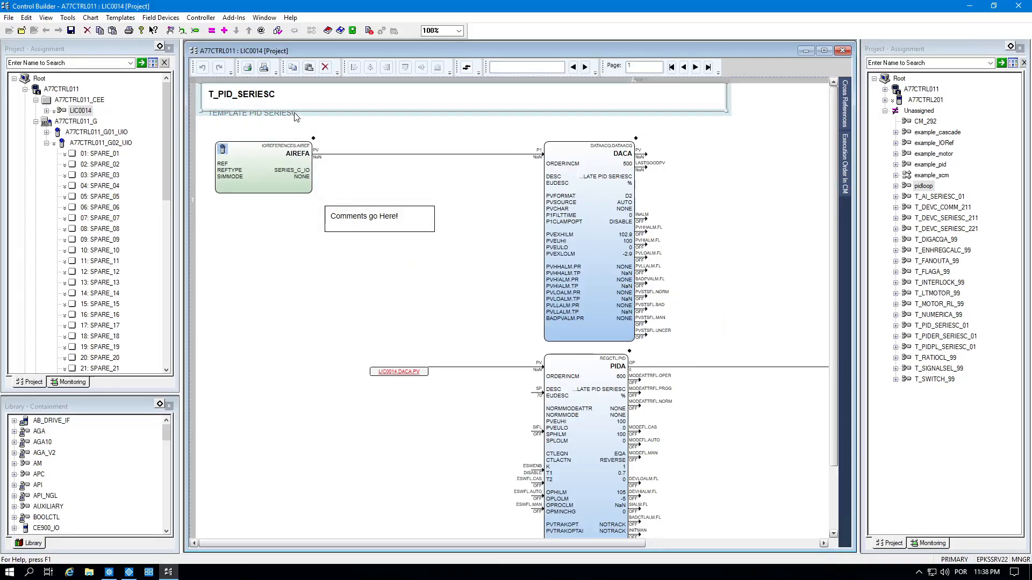
pyautogui.doubleClick(296, 98)
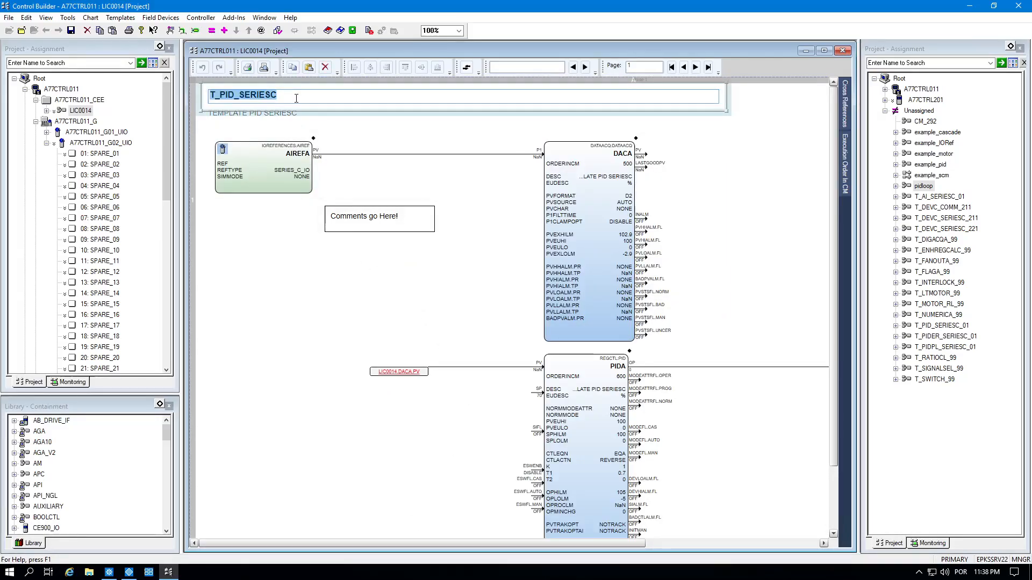
pyautogui.write('LIC')
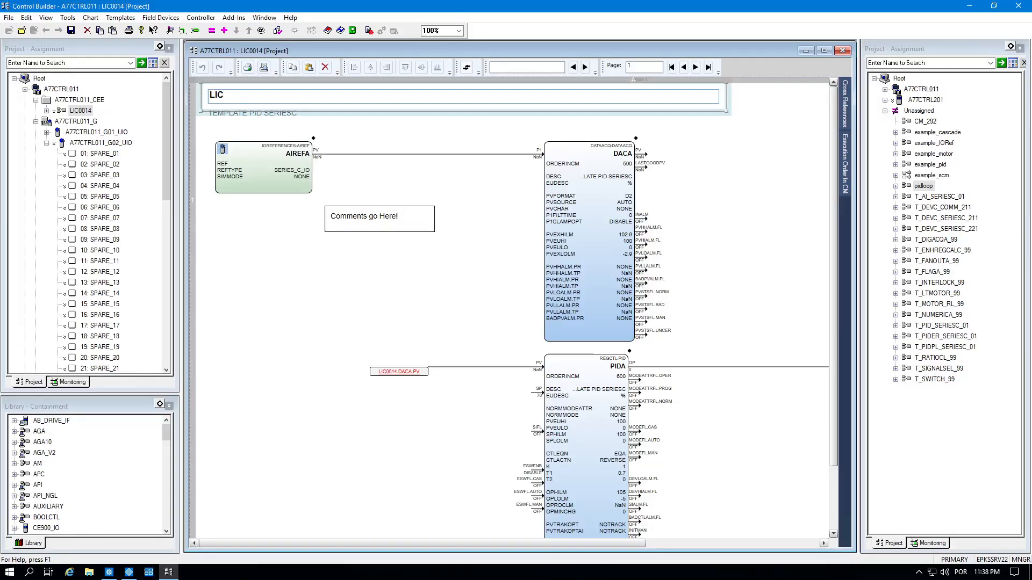
pyautogui.write('0014')
pyautogui.click(260, 261)
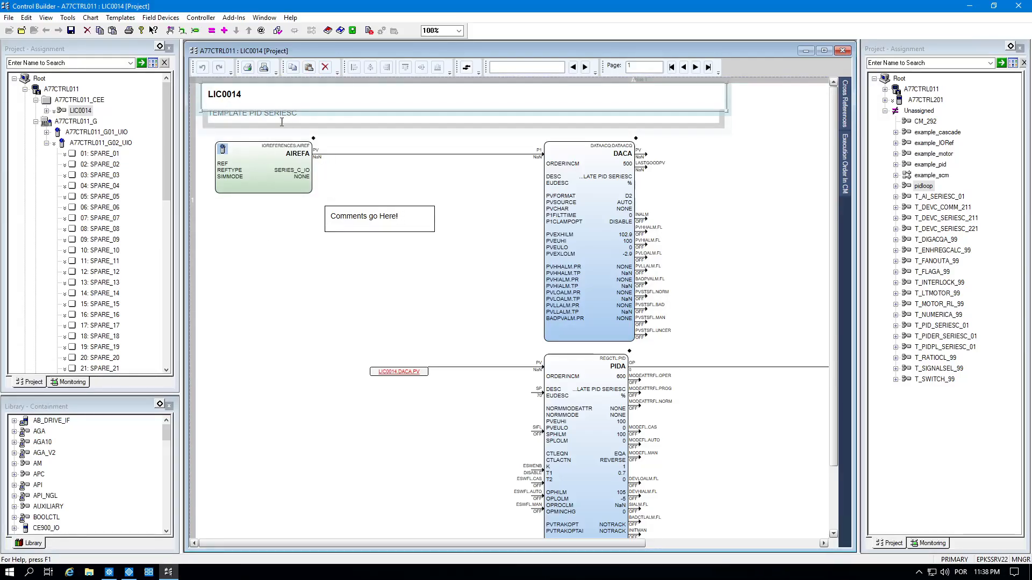
# Replace the TEMPLATE PID SERIESC description with LEVEL CONTROL - TK0004 and copy that text.
pyautogui.click(281, 122)
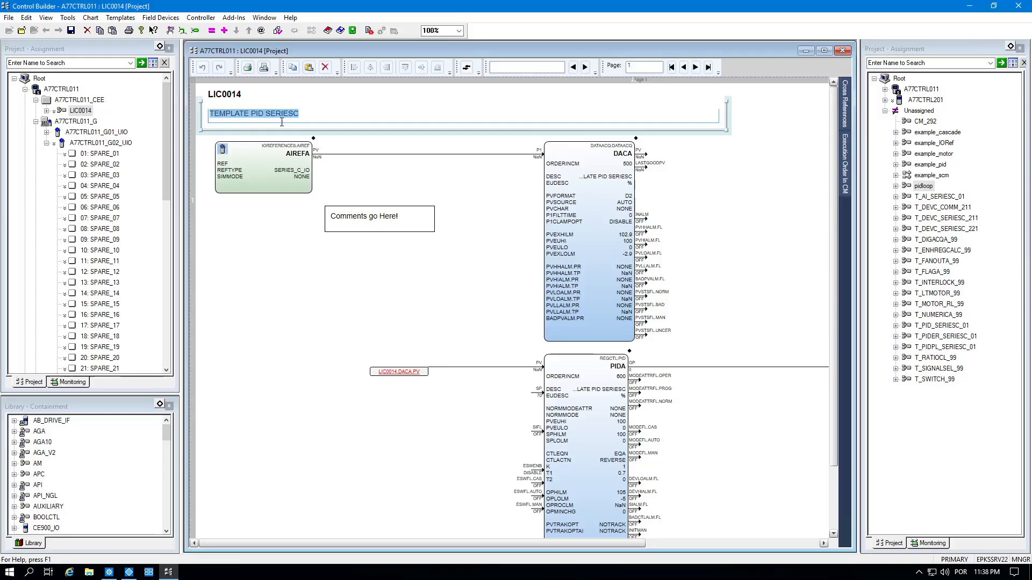
pyautogui.write('LEVEL')
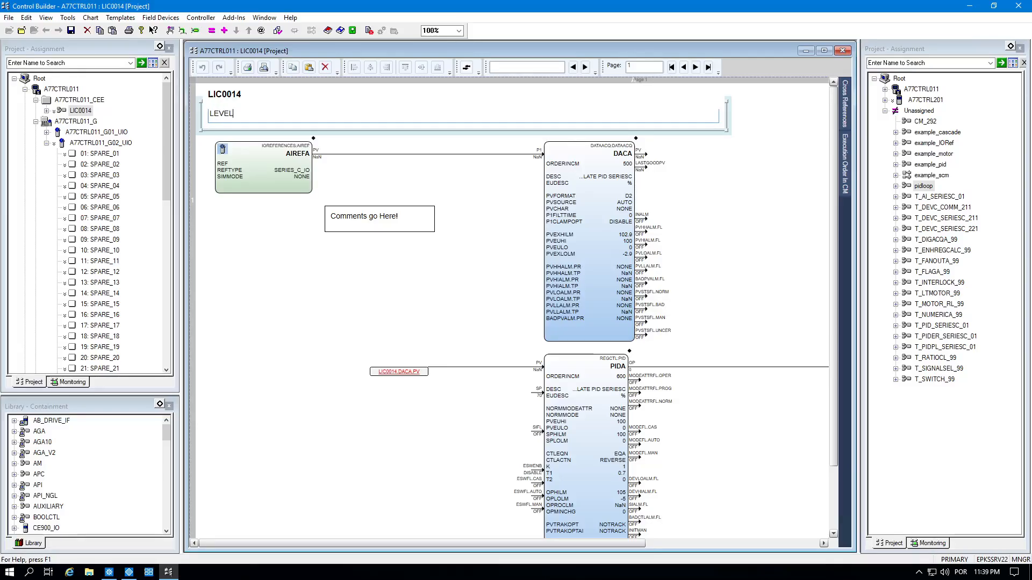
pyautogui.write(' CONTROL - TK0004')
pyautogui.hotkey('ctrl', 'a')
pyautogui.write('C')
pyautogui.hotkey('ctrl', 'z')
pyautogui.click(262, 264)
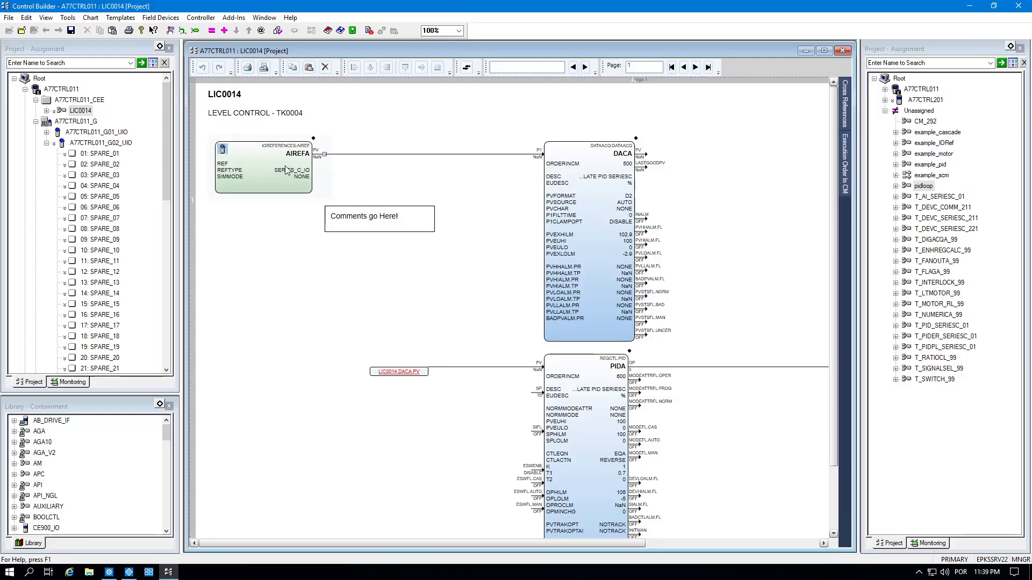
pyautogui.doubleClick(300, 117)
pyautogui.hotkey('ctrl', 'c')
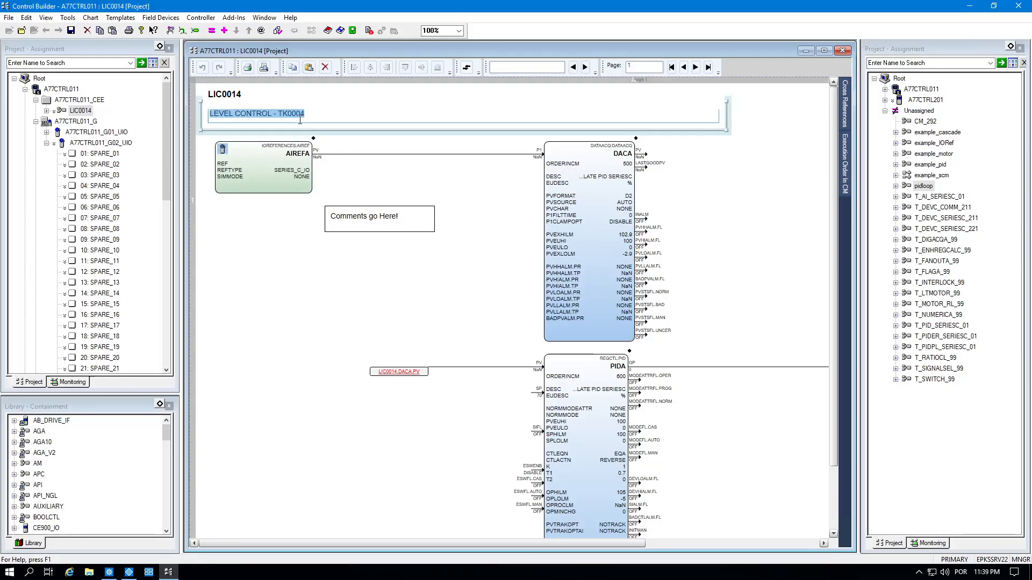
pyautogui.click(251, 253)
# Paste LEVEL CONTROL - TK0004 into the DACA and PIDA DESC fields, then confirm the module parameters.
pyautogui.click(602, 183)
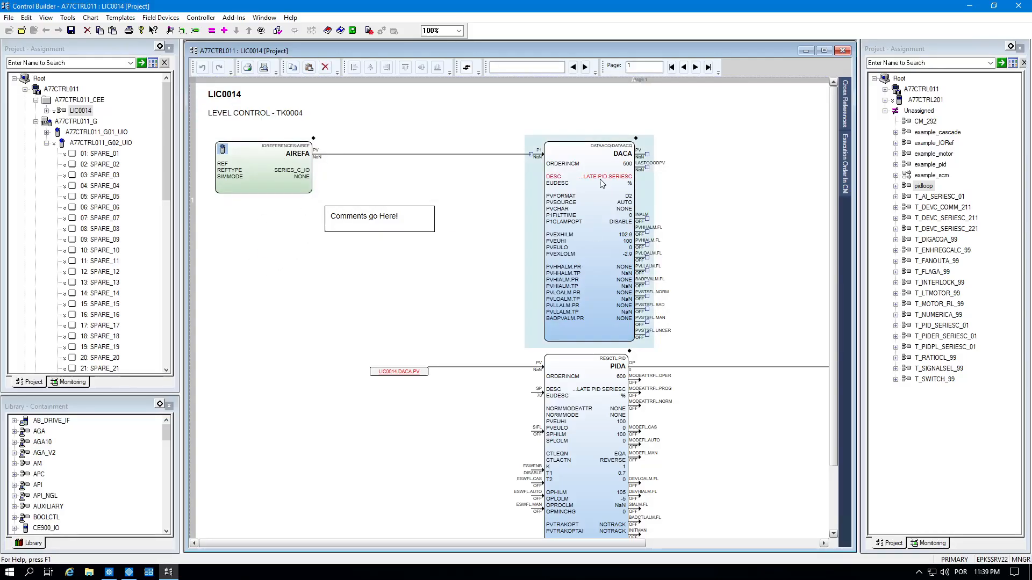
pyautogui.doubleClick(602, 183)
pyautogui.hotkey('ctrl', 'v')
pyautogui.click(529, 313)
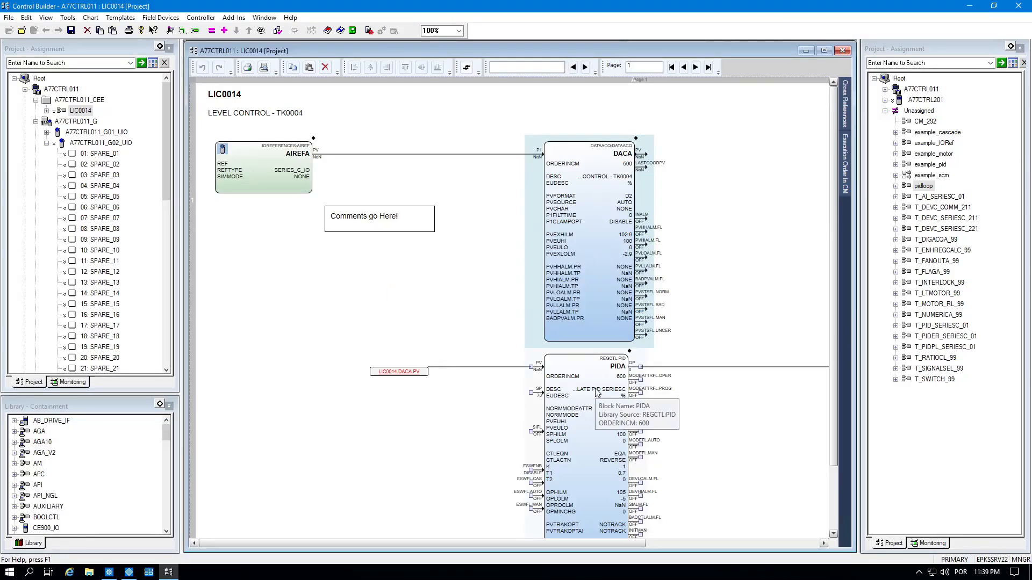
pyautogui.doubleClick(596, 392)
pyautogui.hotkey('ctrl', 'v')
pyautogui.click(529, 313)
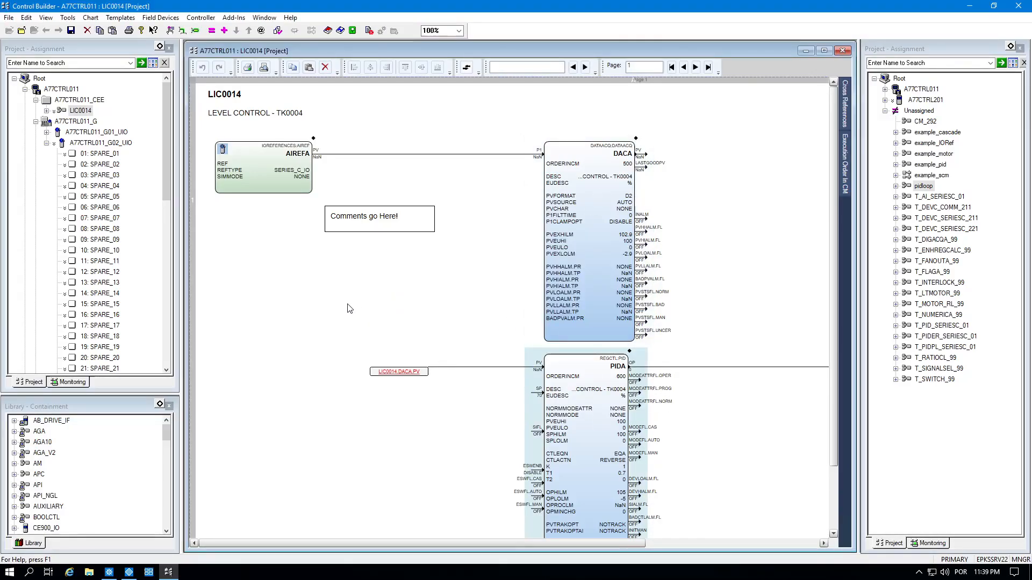
pyautogui.doubleClick(349, 308)
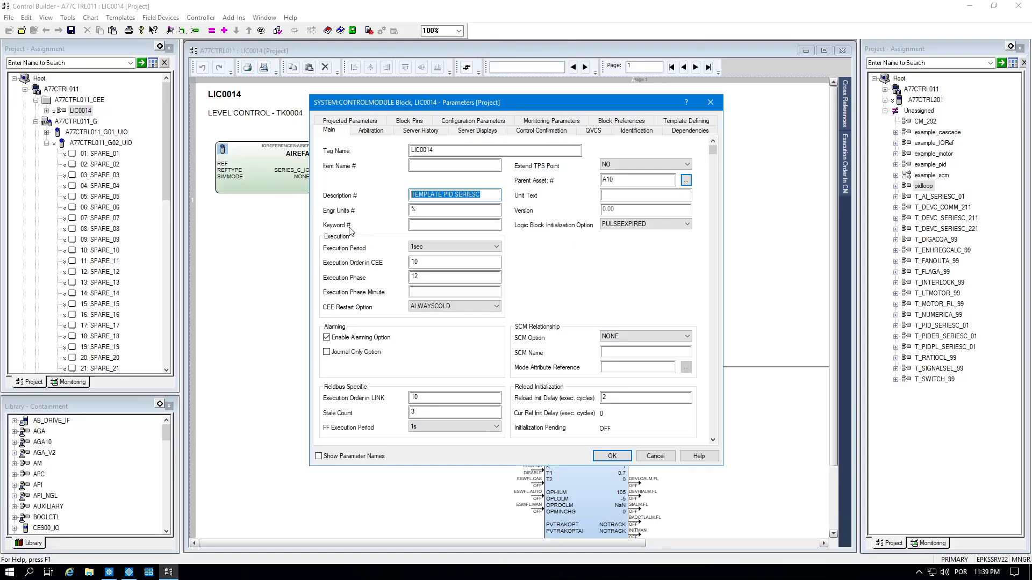
pyautogui.click(611, 456)
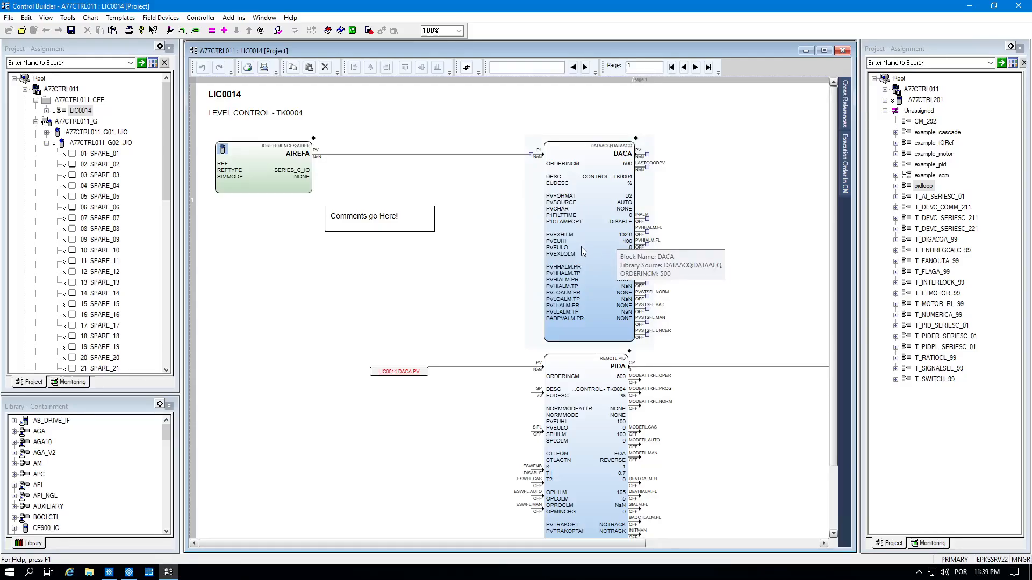
# Collapse A77CTRL011_G02_UIO and expand A77CTRL011_G01_UIO to show its SPARE channels.
pyautogui.scroll(-3, 610, 357)
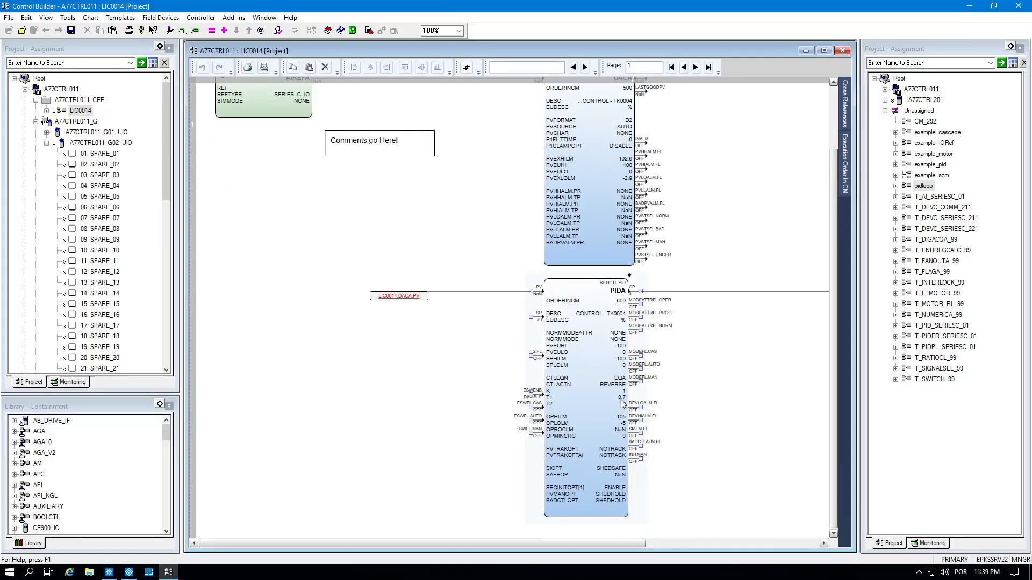
pyautogui.scroll(3, 666, 367)
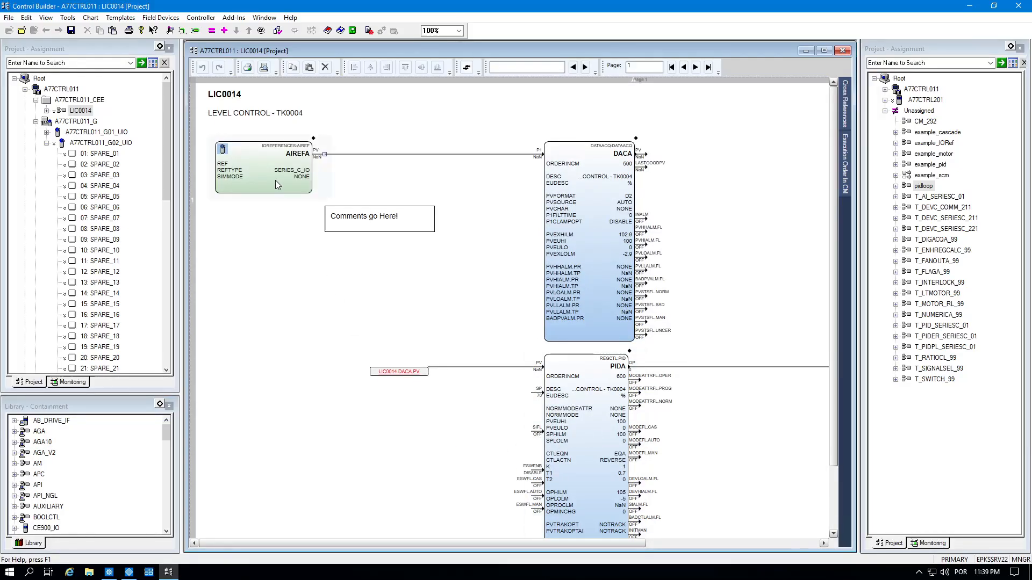
pyautogui.click(99, 155)
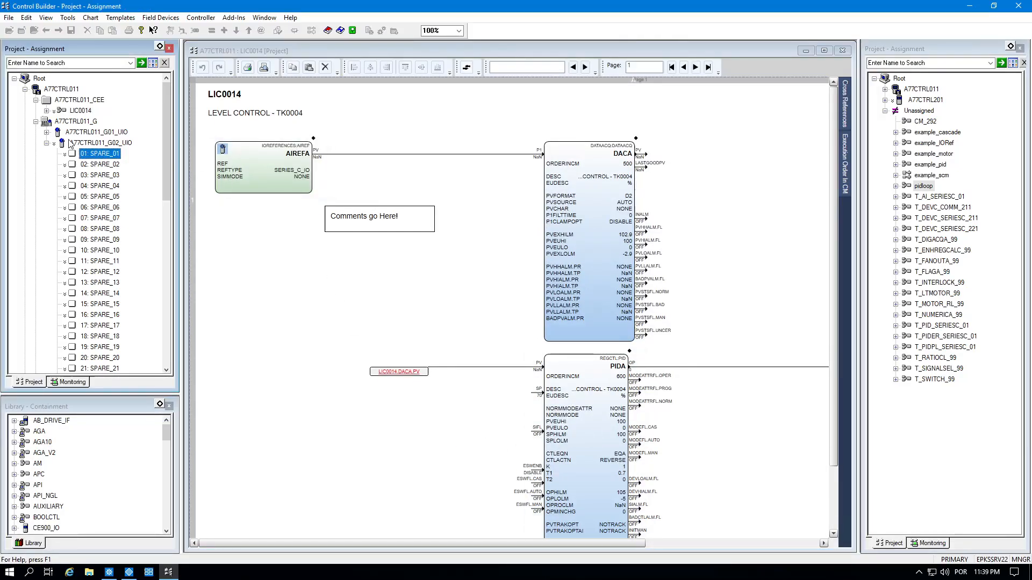
pyautogui.click(46, 143)
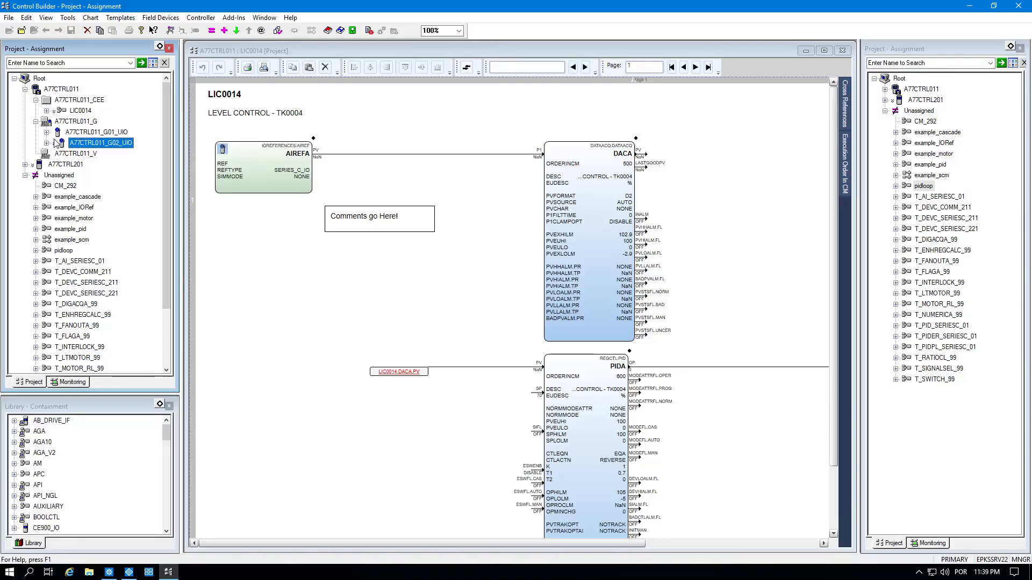
pyautogui.click(47, 133)
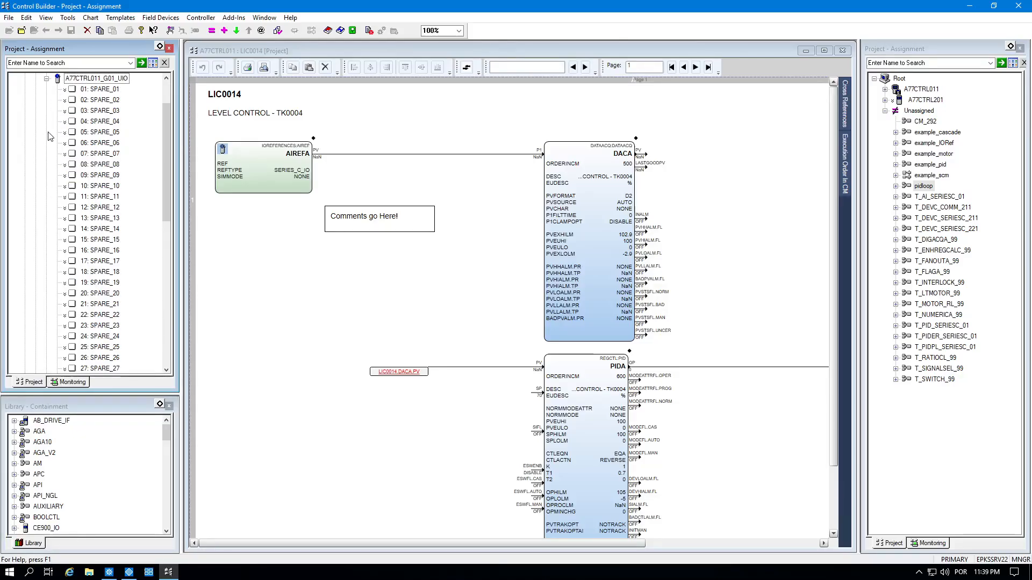
pyautogui.scroll(2, 123, 140)
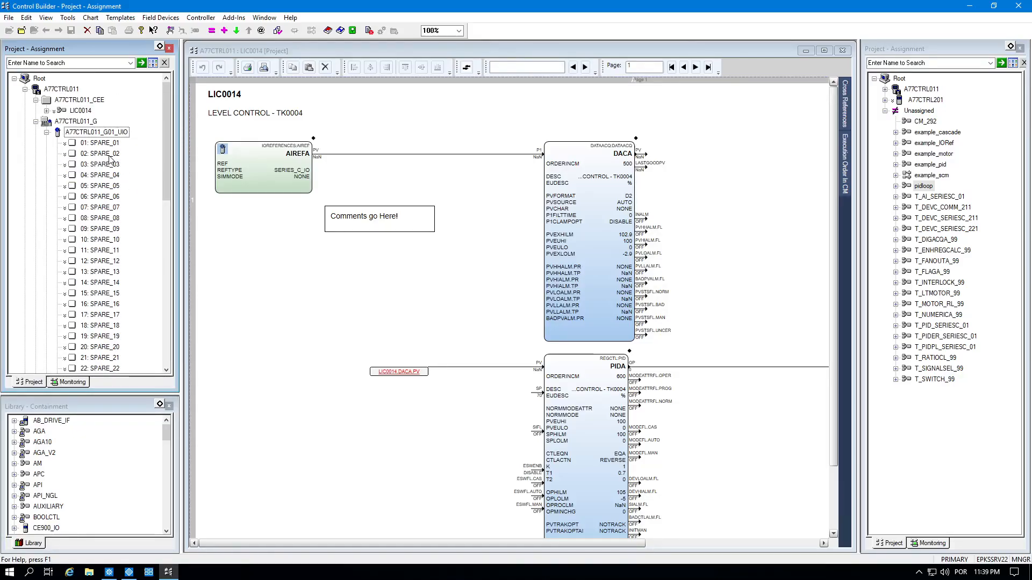
# Set G01_UIO channel 01 to analog input (AI) and channel 02 to analog output (AO).
pyautogui.click(113, 144)
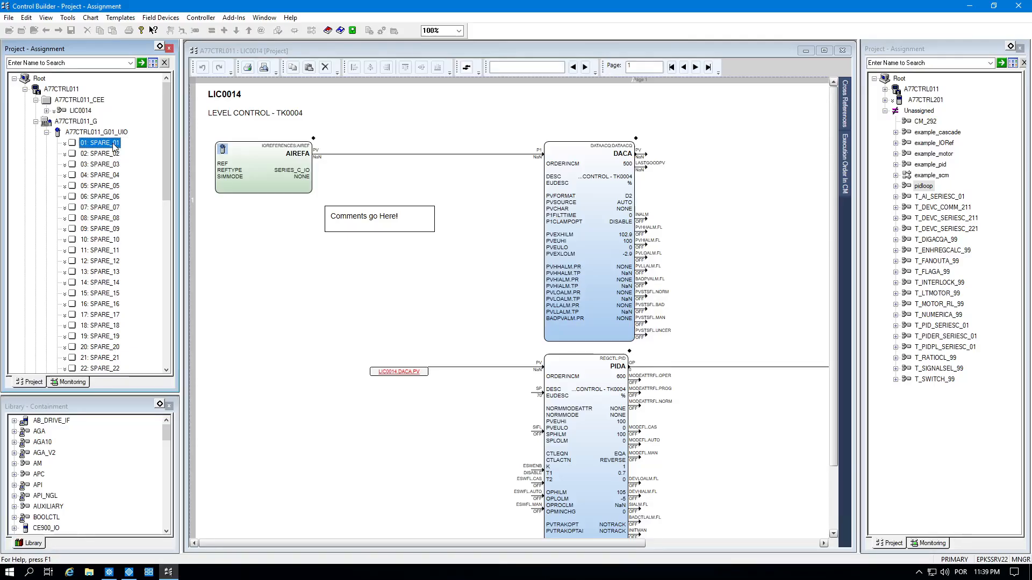
pyautogui.rightClick(109, 139)
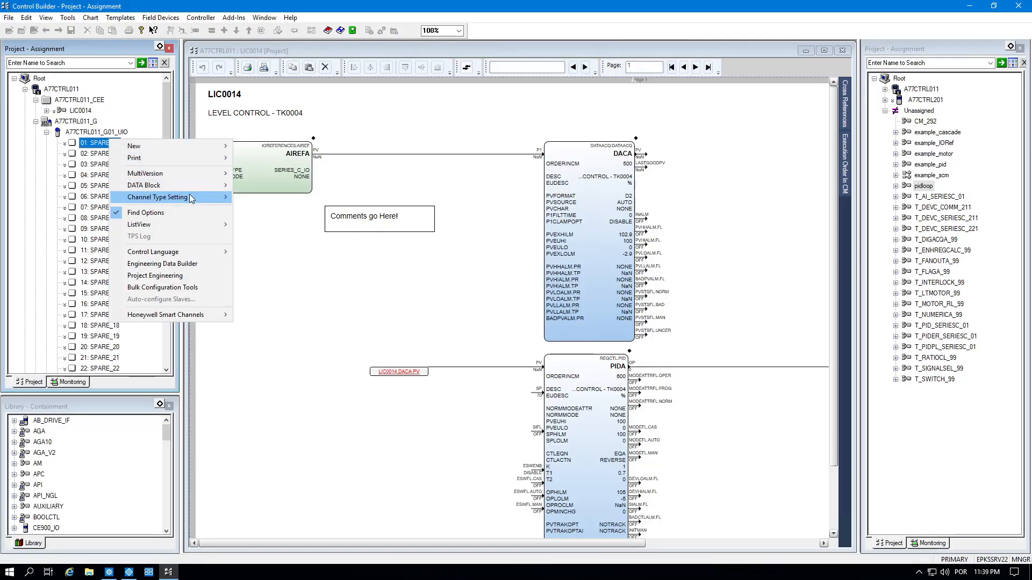
pyautogui.moveTo(189, 197)
pyautogui.click(250, 198)
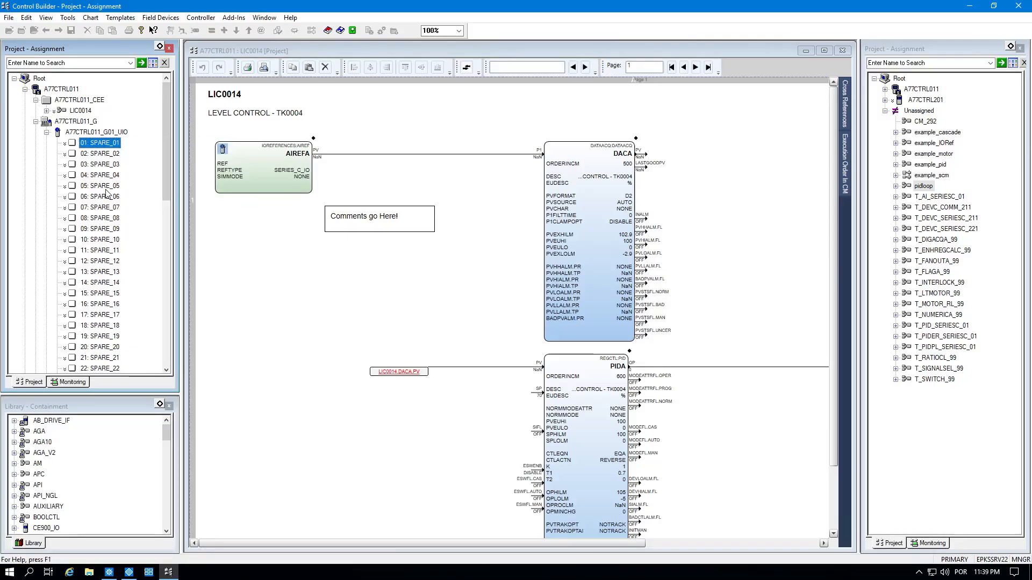
pyautogui.rightClick(103, 157)
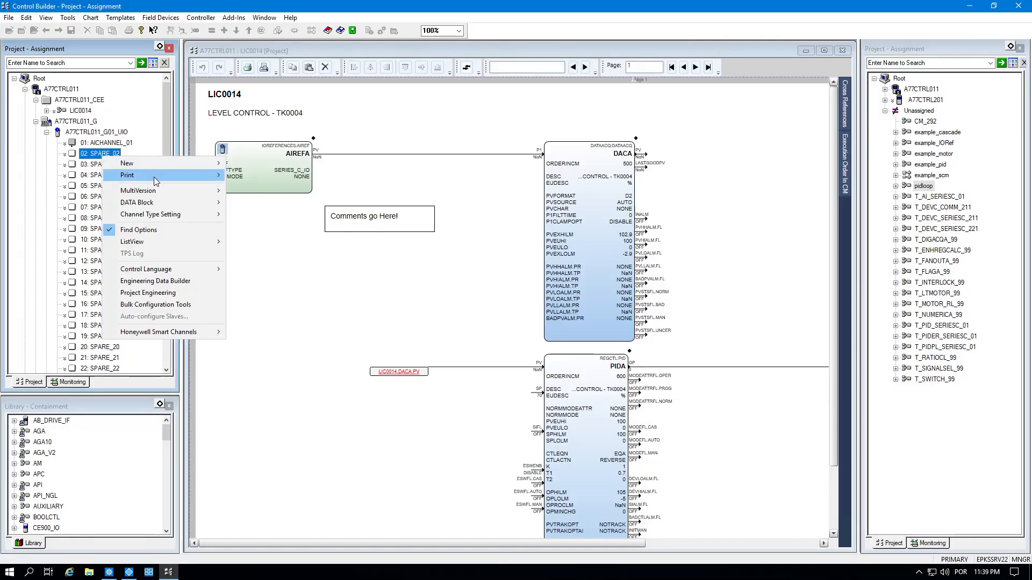
pyautogui.moveTo(188, 214)
pyautogui.click(255, 227)
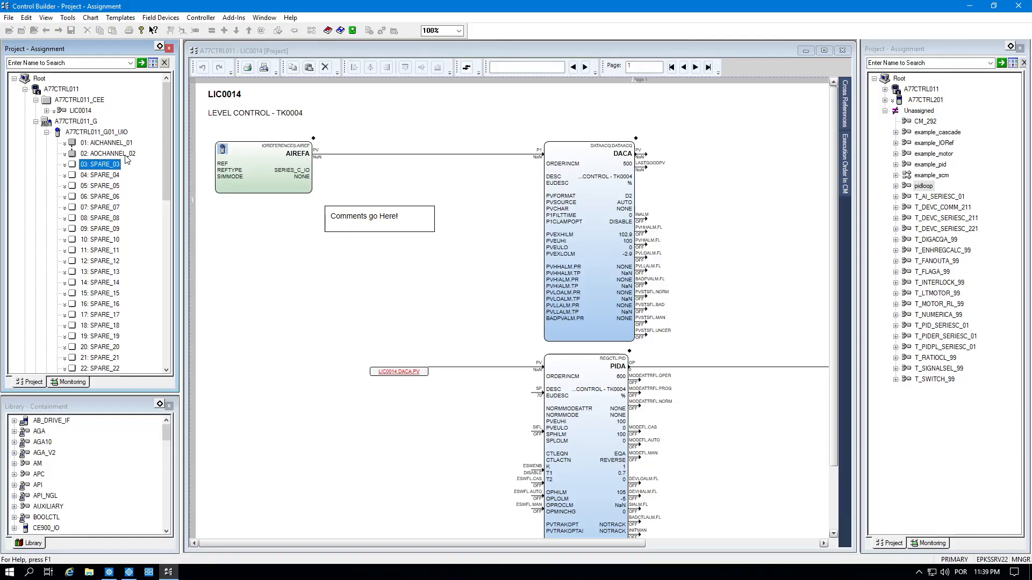
# Rename channel 01 to LT0014 and channel 02 to LV0014.
pyautogui.click(124, 143)
pyautogui.click(124, 143)
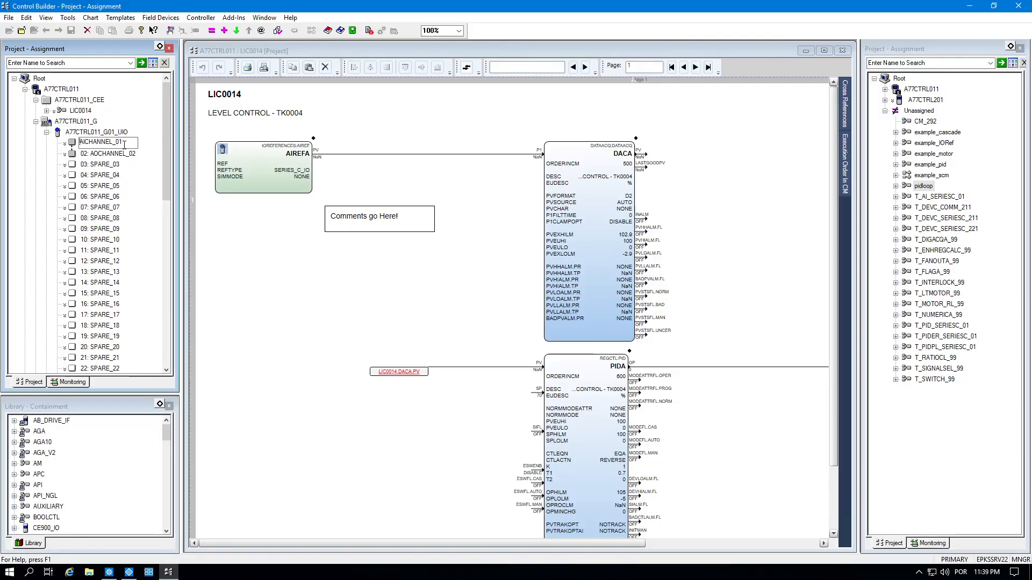
pyautogui.doubleClick(124, 144)
pyautogui.write('LT0014')
pyautogui.press('Return')
pyautogui.click(76, 156)
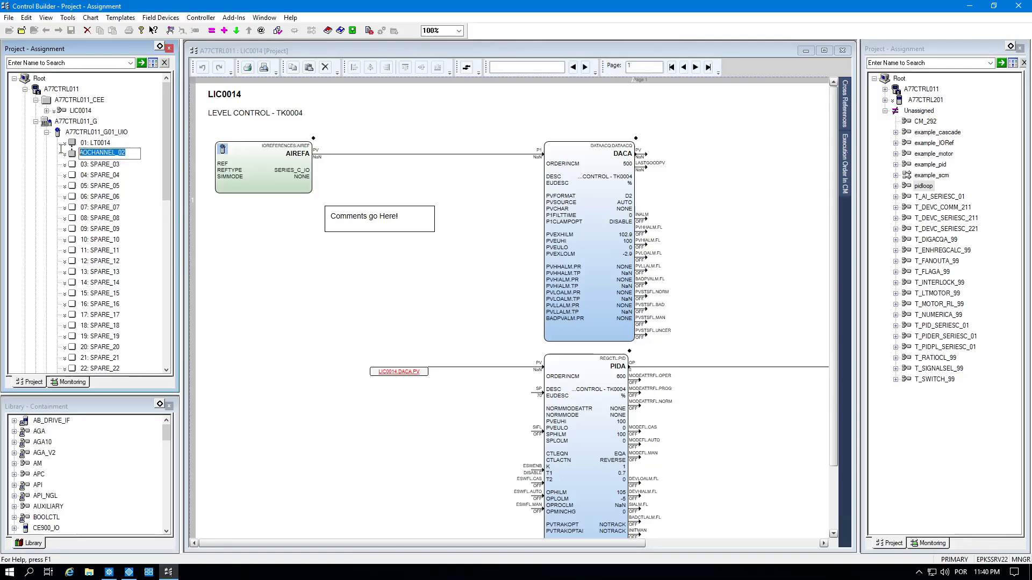
pyautogui.write('LV')
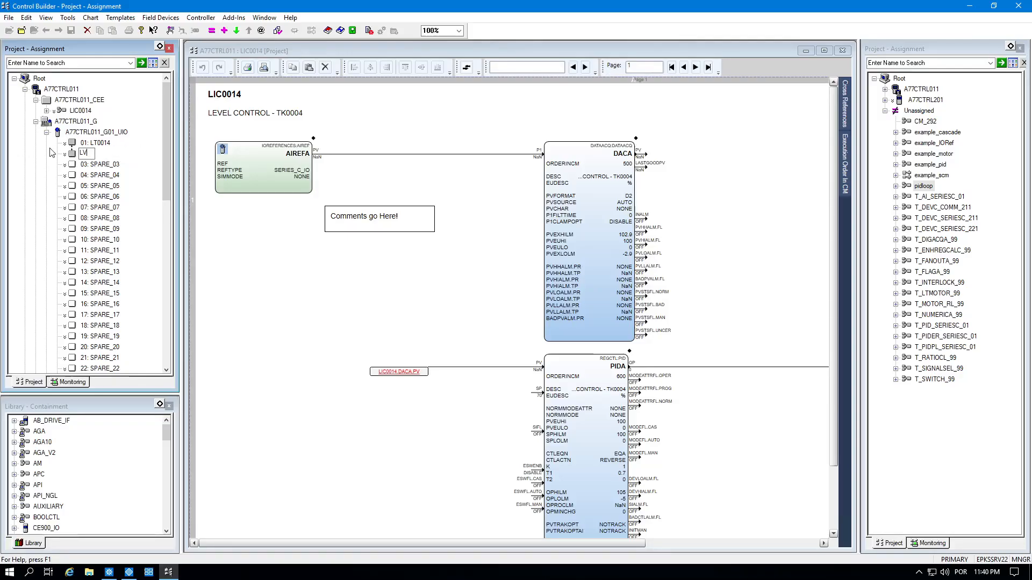
pyautogui.write('0014')
pyautogui.press('Return')
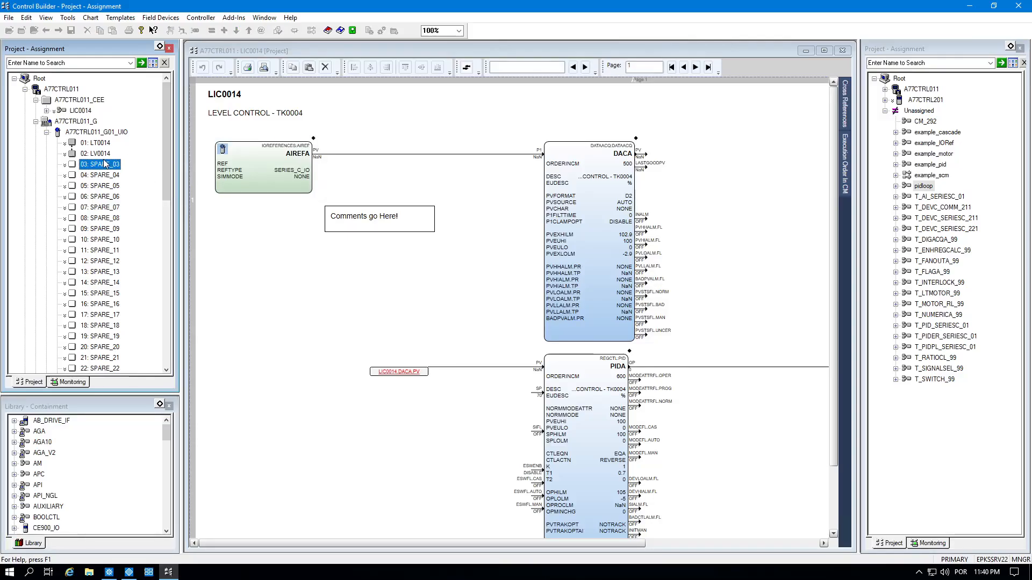
pyautogui.click(100, 143)
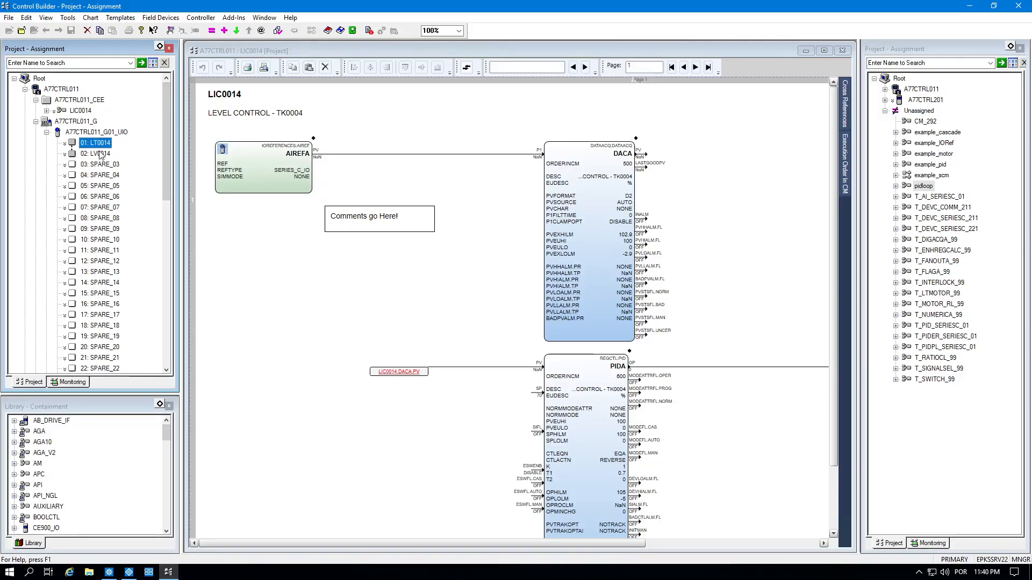
pyautogui.click(101, 156)
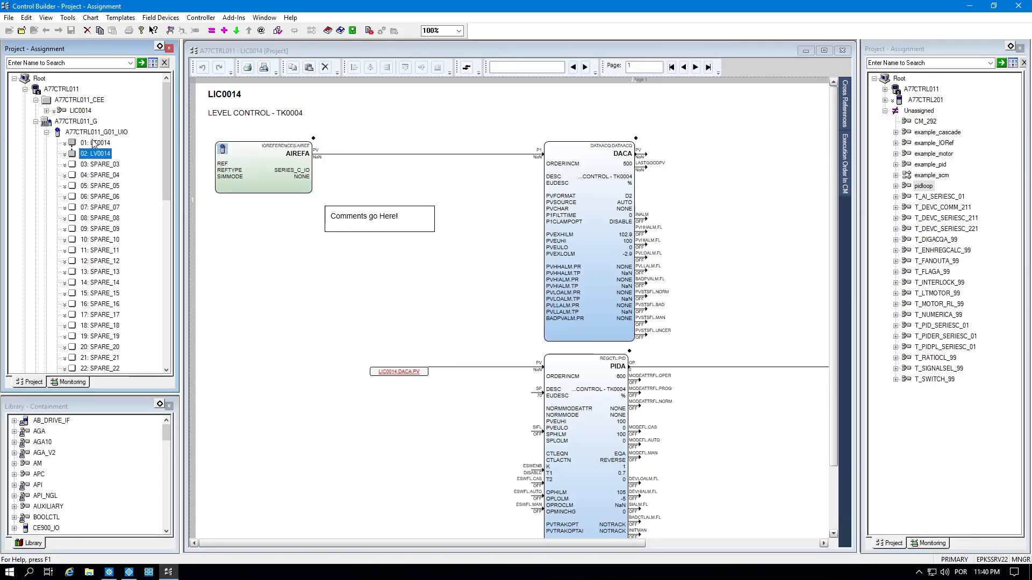
pyautogui.click(94, 144)
pyautogui.click(715, 253)
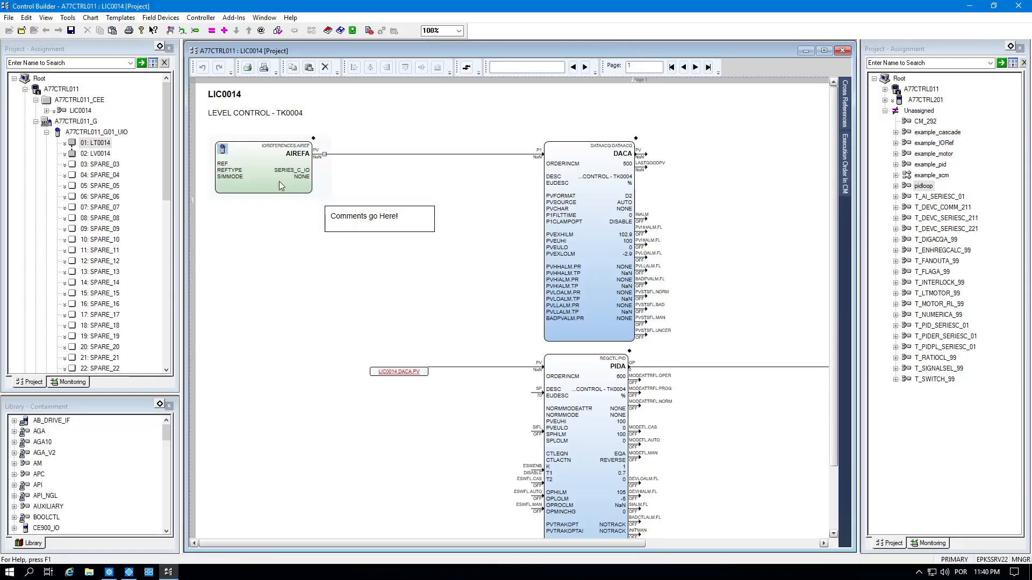
# Set the AIREFA block's REF to LT0014 and the AOREFA block's REF to LV0014.
pyautogui.doubleClick(239, 168)
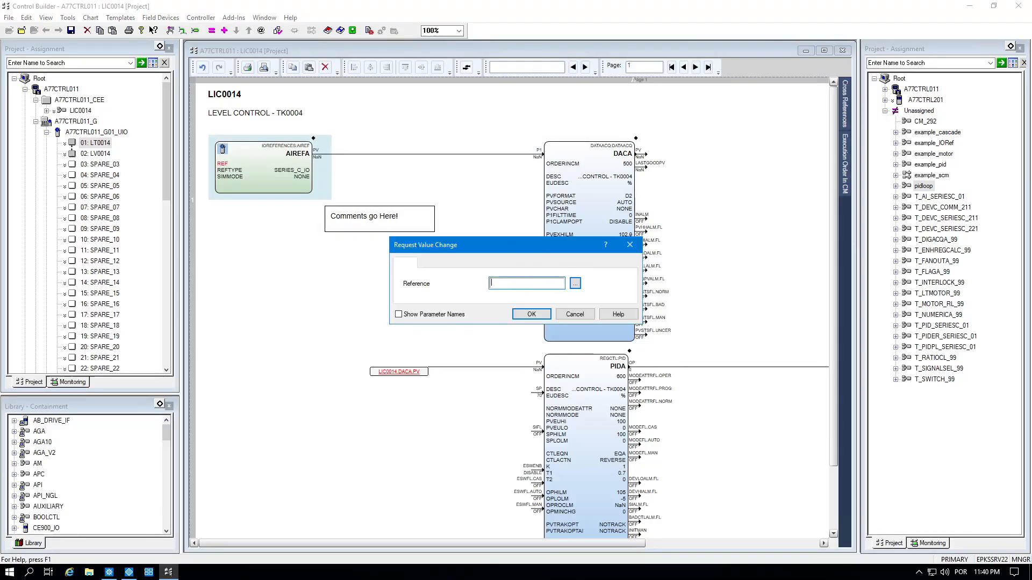
pyautogui.write('LT0014')
pyautogui.click(531, 314)
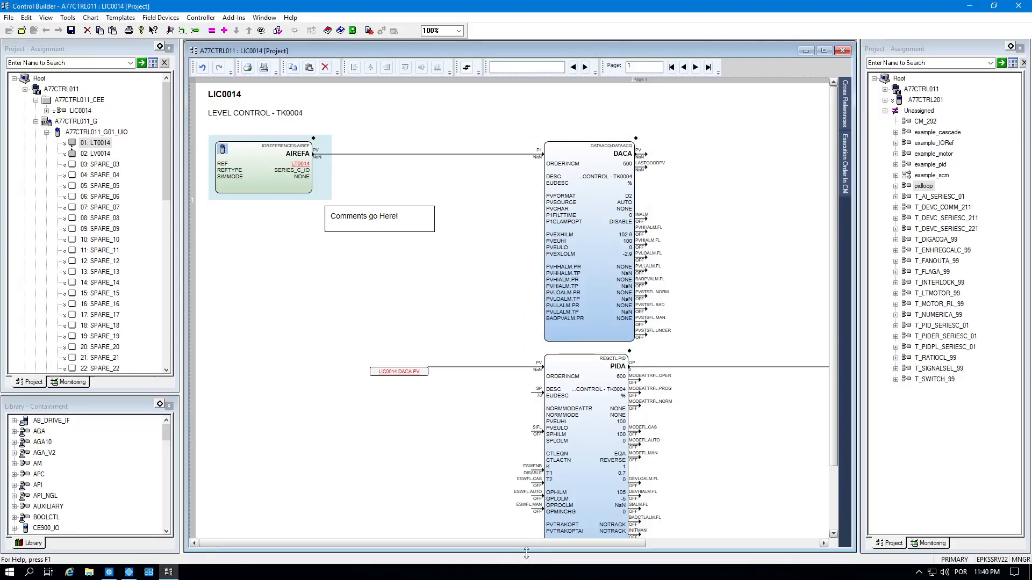
pyautogui.moveTo(533, 548); pyautogui.dragTo(728, 539)
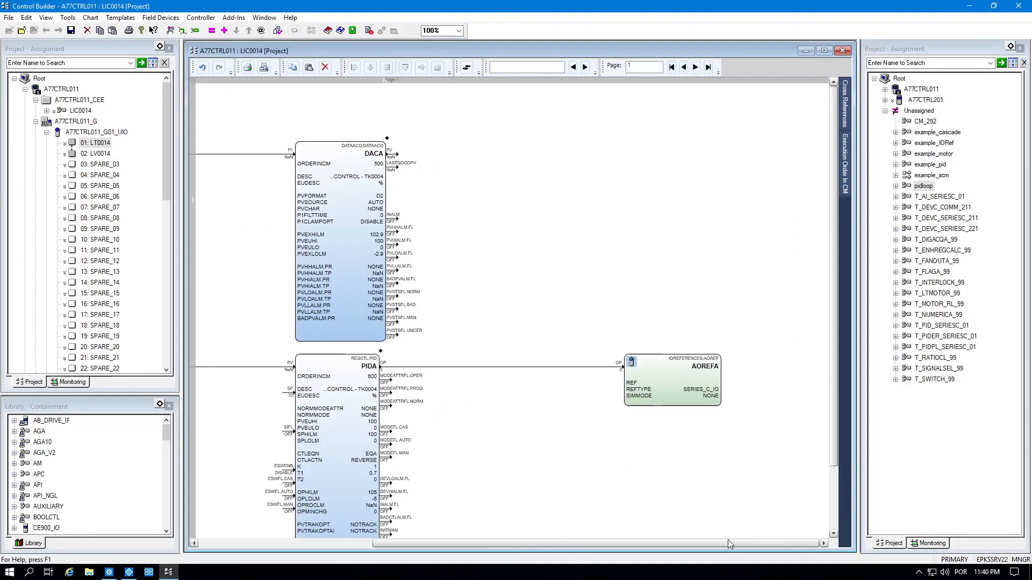
pyautogui.doubleClick(632, 390)
pyautogui.write('L')
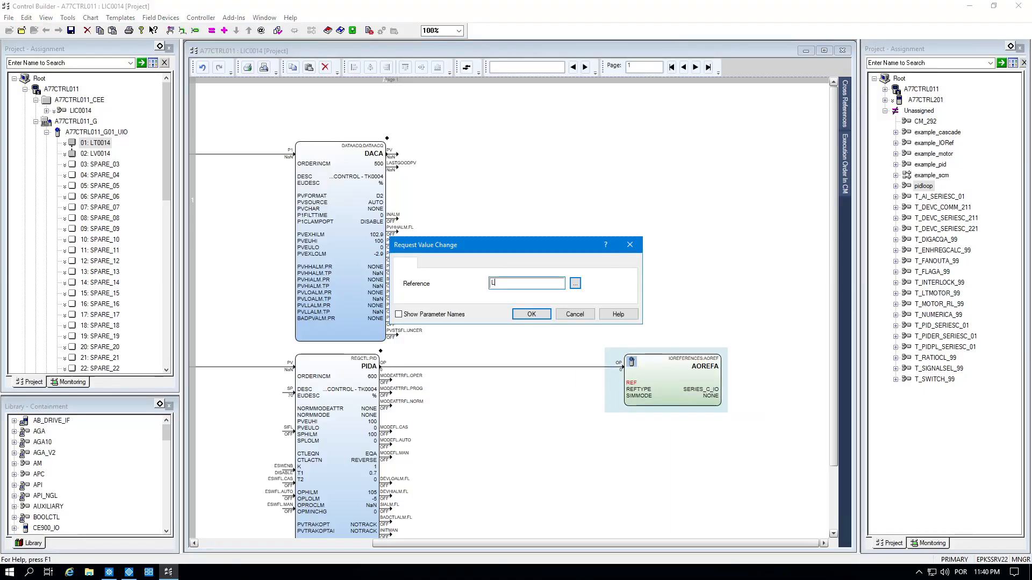
pyautogui.write('V0014')
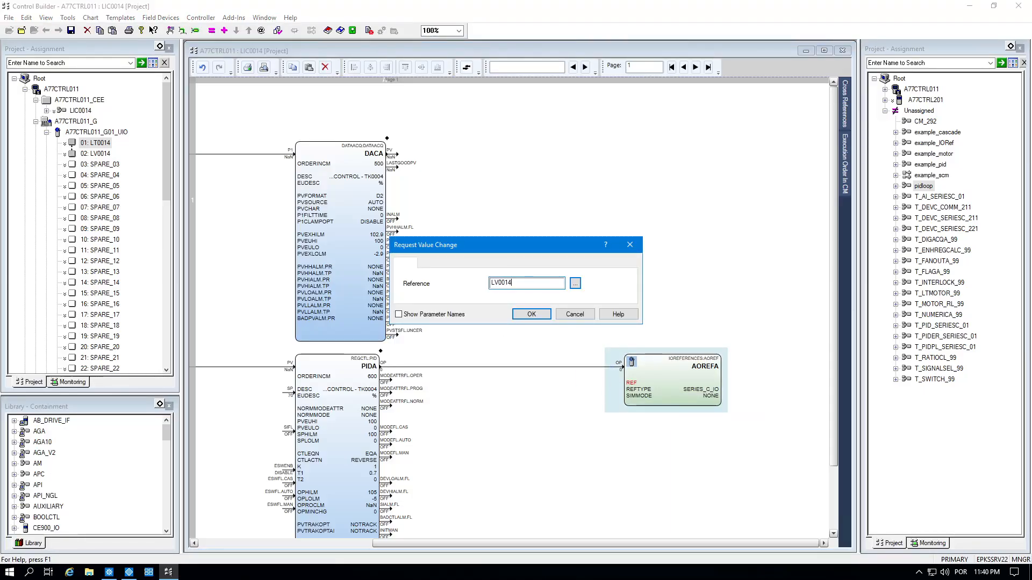
pyautogui.click(526, 314)
pyautogui.moveTo(504, 548); pyautogui.dragTo(334, 542)
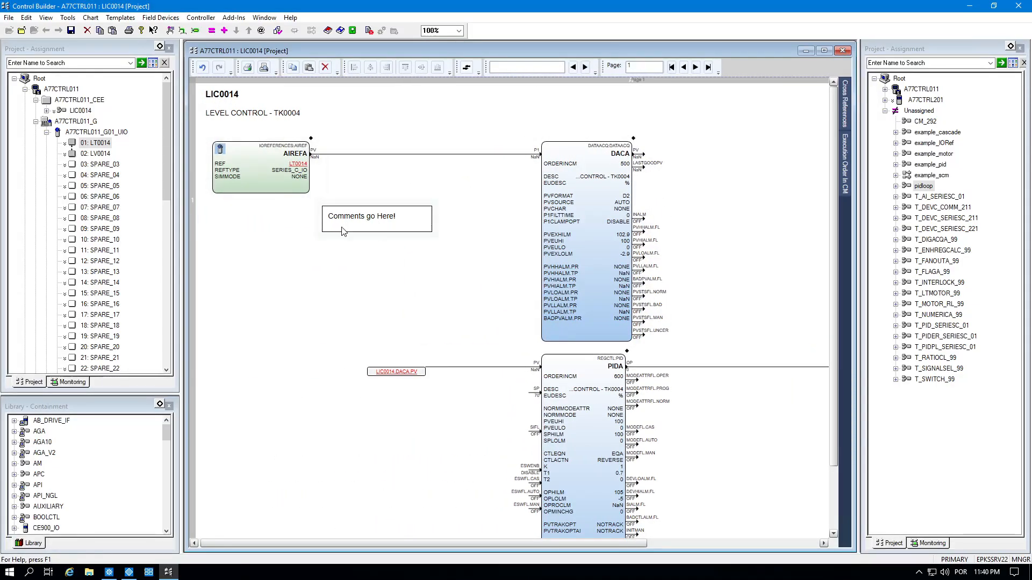
# Save and close the LIC0014 chart, then attempt a load that fails on an asset error.
pyautogui.click(72, 31)
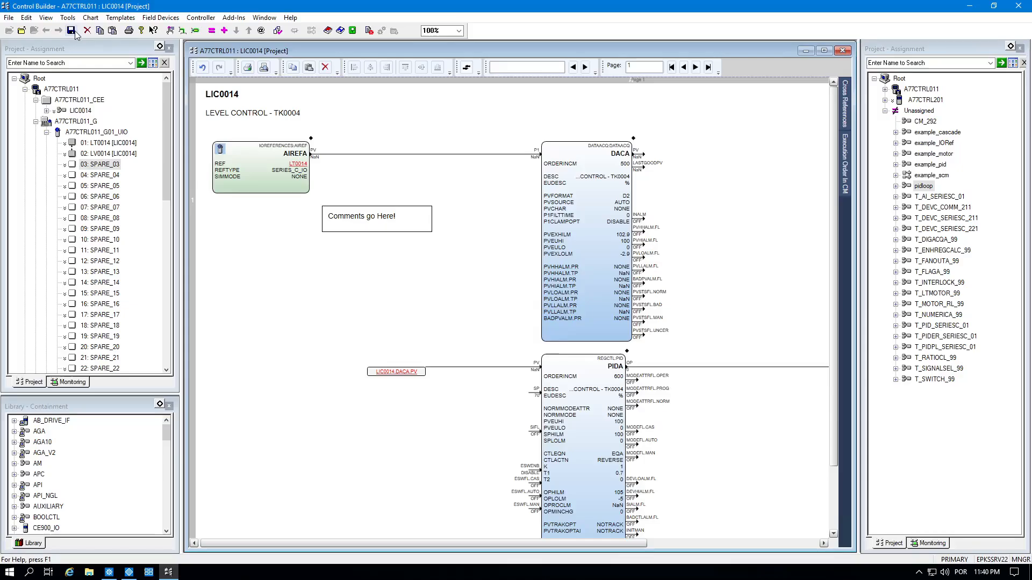
pyautogui.click(842, 51)
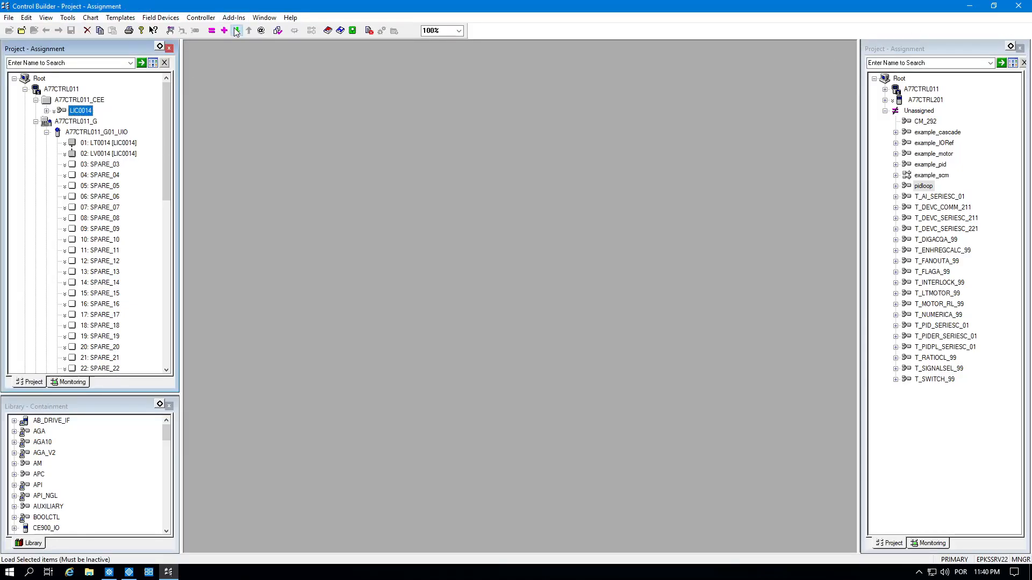
pyautogui.click(236, 30)
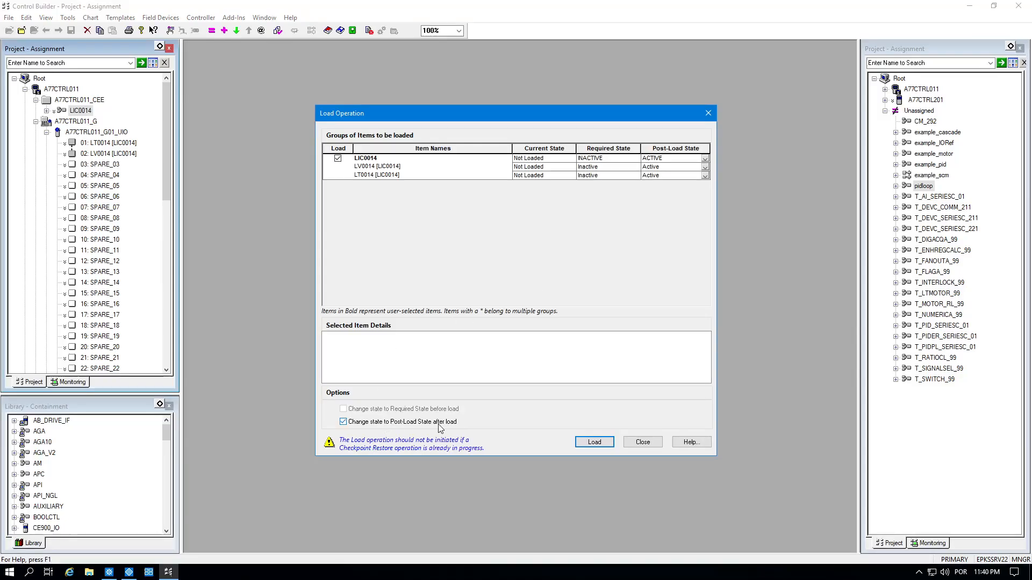
pyautogui.click(594, 443)
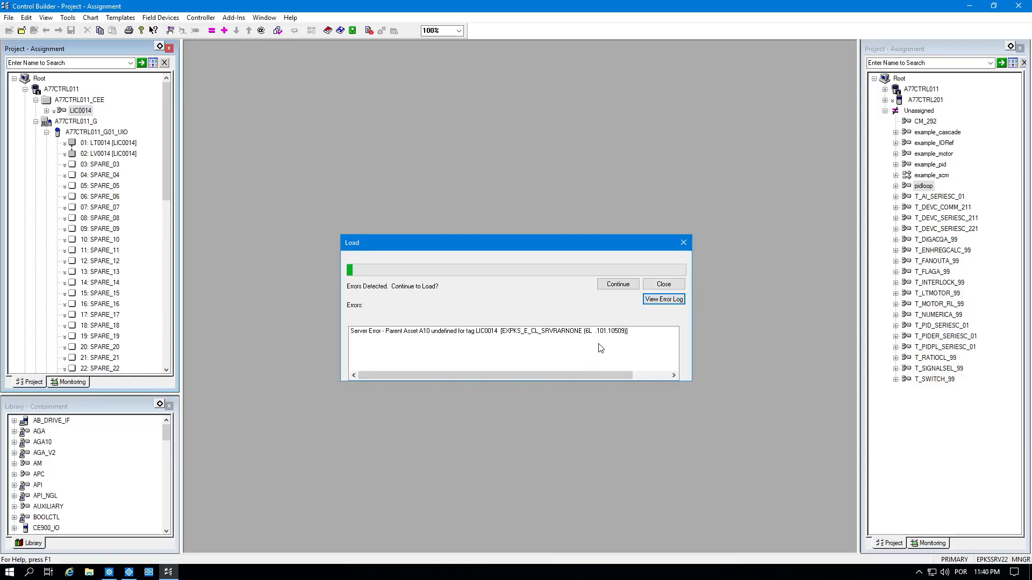
pyautogui.click(676, 287)
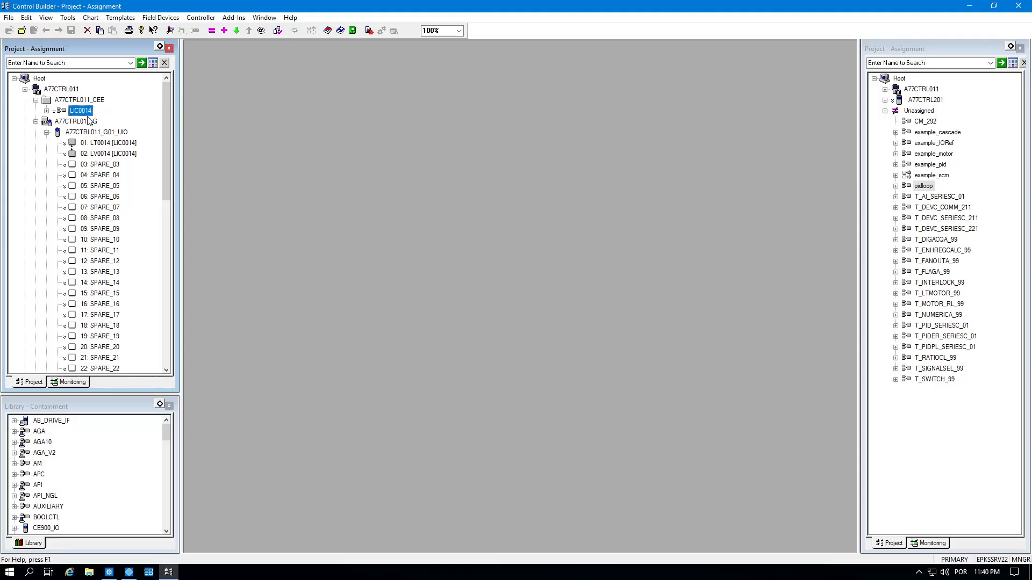
# Reopen LIC0014 and set its Parent Asset to A77 in the module parameters.
pyautogui.doubleClick(87, 112)
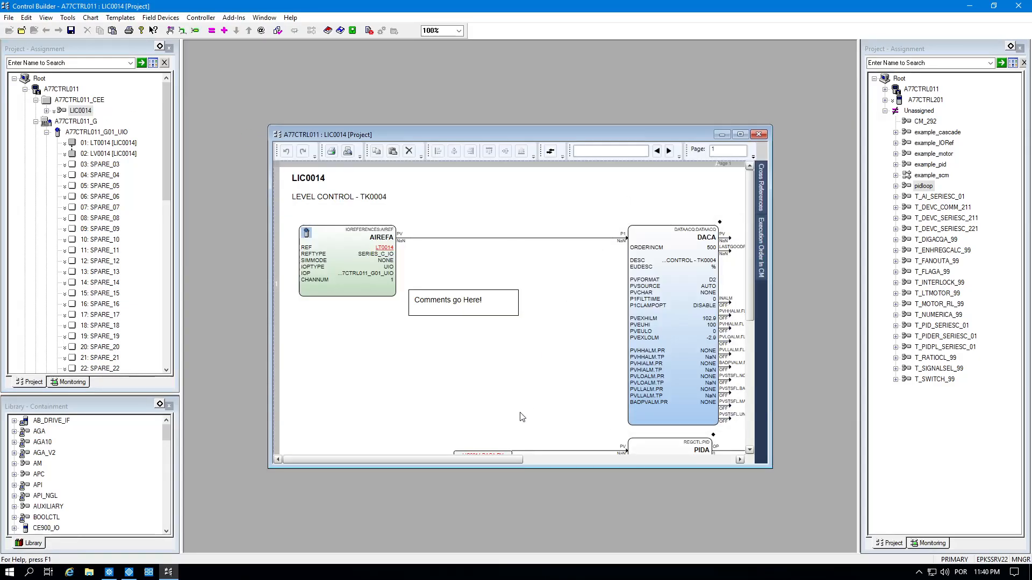
pyautogui.doubleClick(521, 417)
pyautogui.click(686, 180)
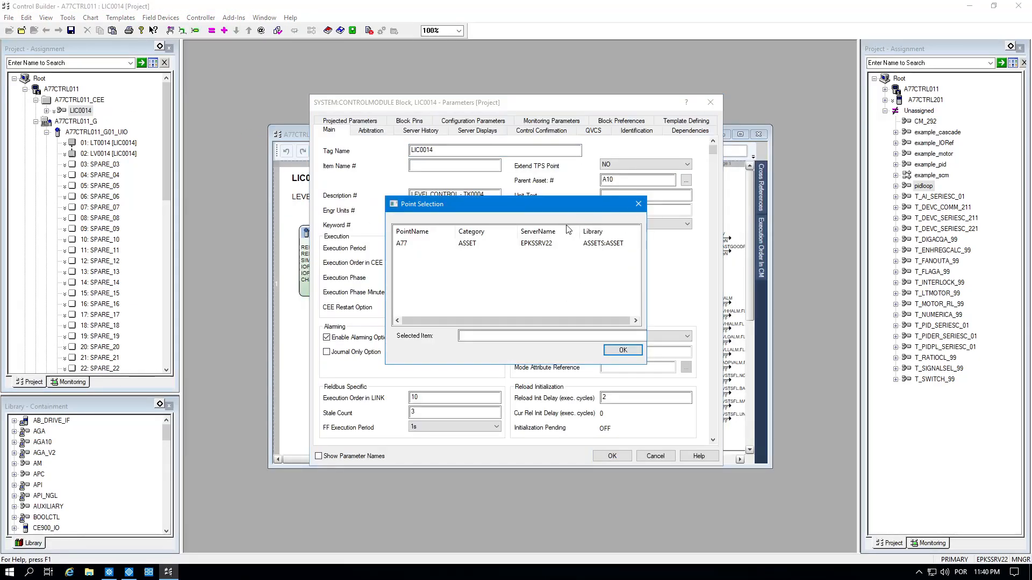
pyautogui.click(467, 245)
pyautogui.click(622, 350)
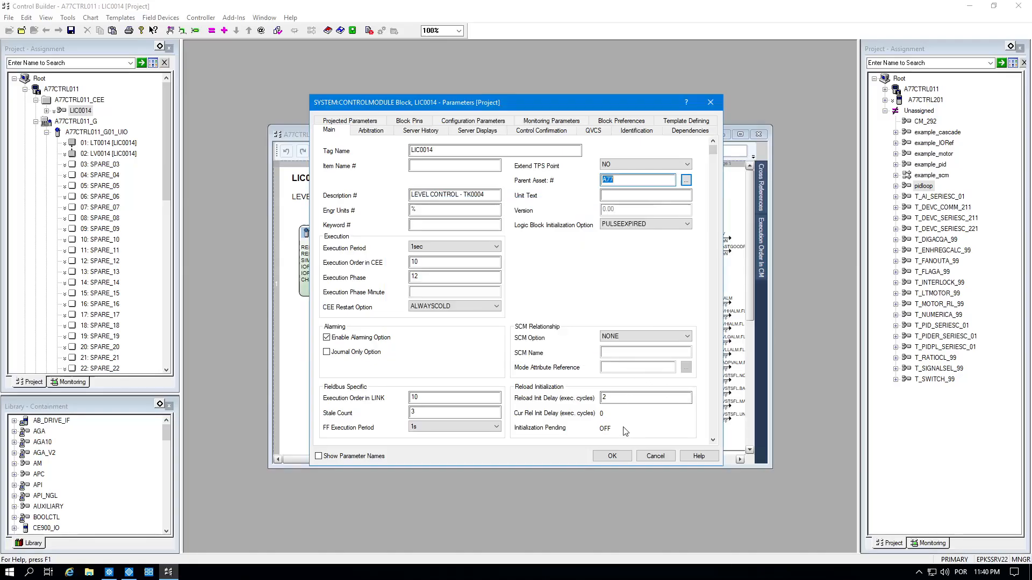
pyautogui.click(612, 456)
# Close the LIC0014 chart, saving the changes.
pyautogui.click(740, 134)
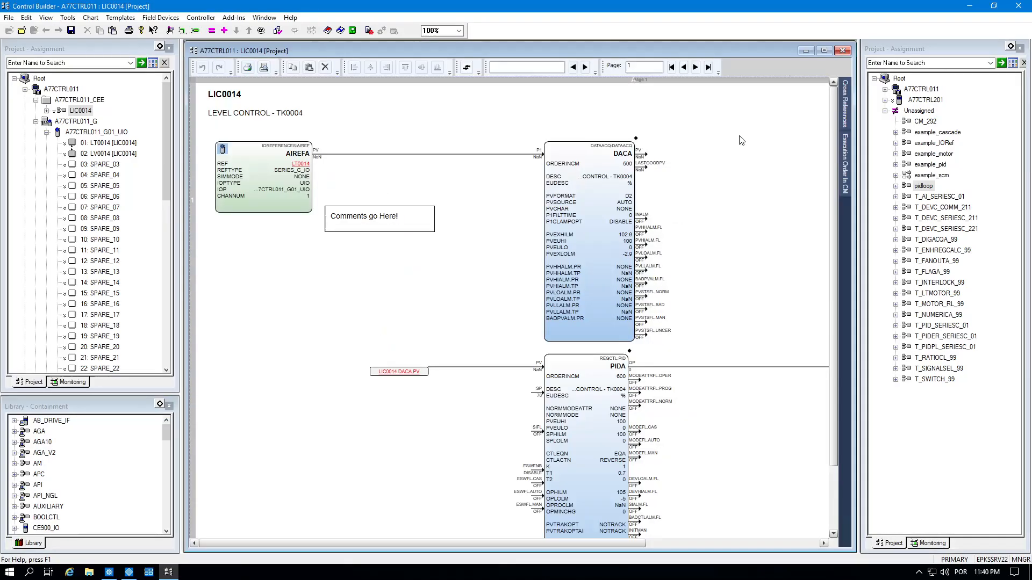
pyautogui.click(841, 51)
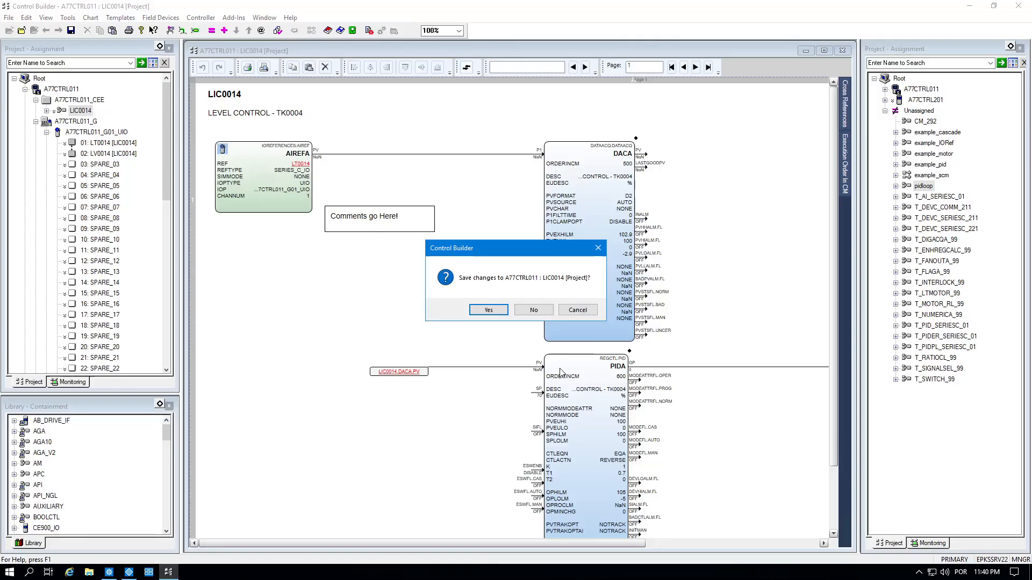
pyautogui.click(488, 310)
pyautogui.click(78, 110)
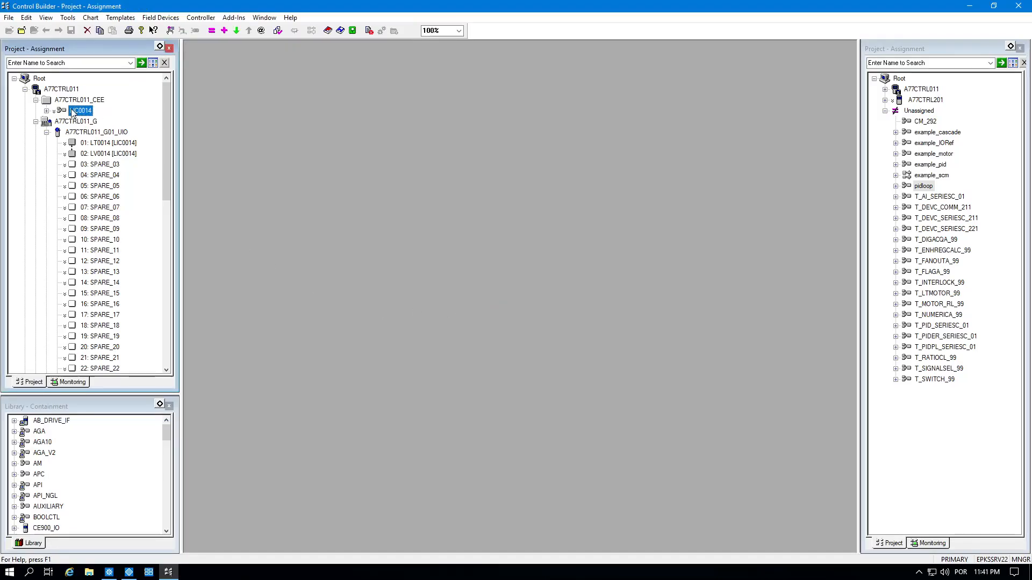
# Load LIC0014 to the controller with its post-load state set to Active.
pyautogui.click(236, 31)
pyautogui.click(394, 411)
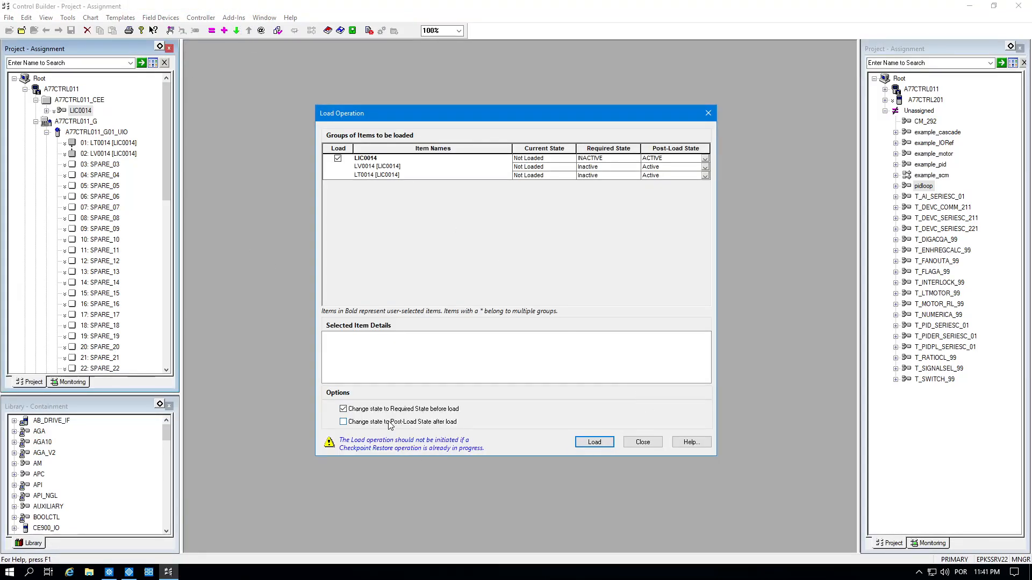
pyautogui.click(389, 422)
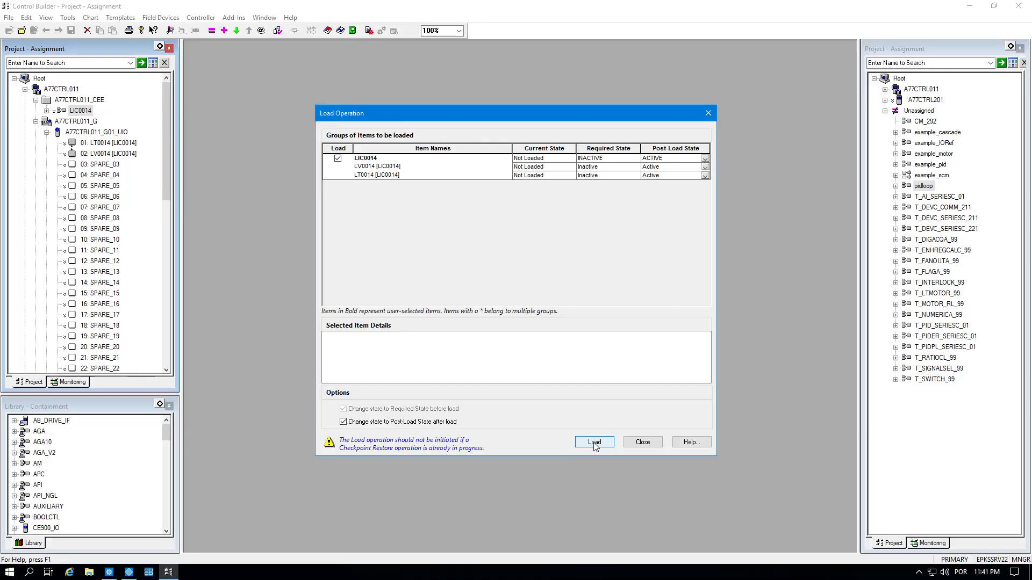
pyautogui.click(594, 443)
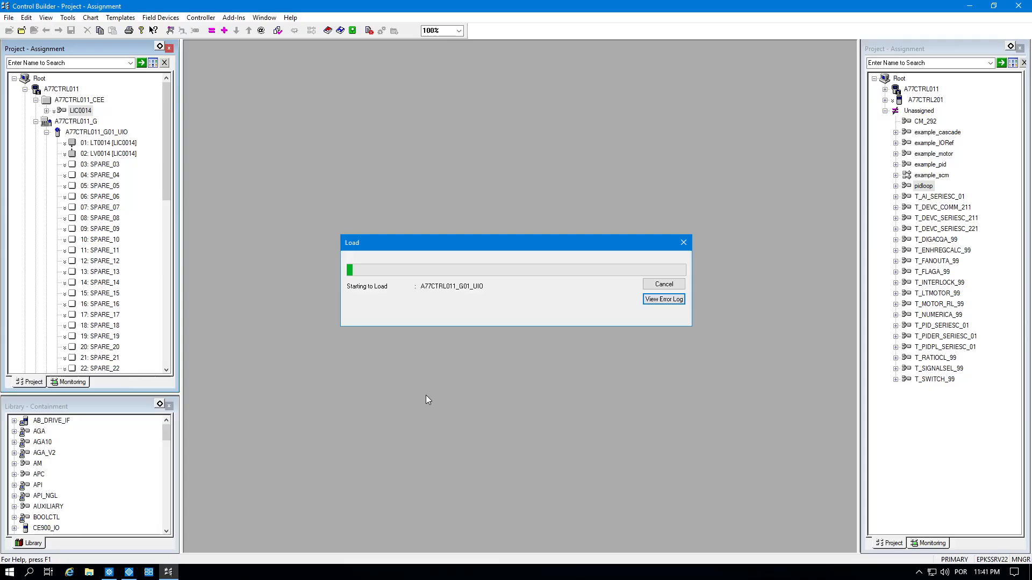
# Confirm LIC0014 appears loaded under A77CTRL011_CEE in the Monitoring tab.
pyautogui.click(930, 544)
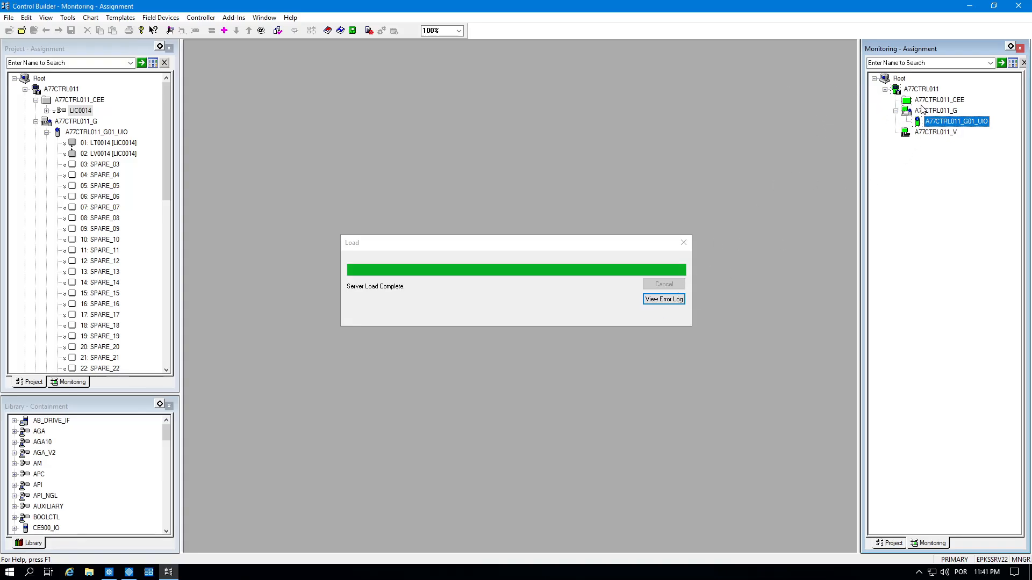
pyautogui.click(895, 100)
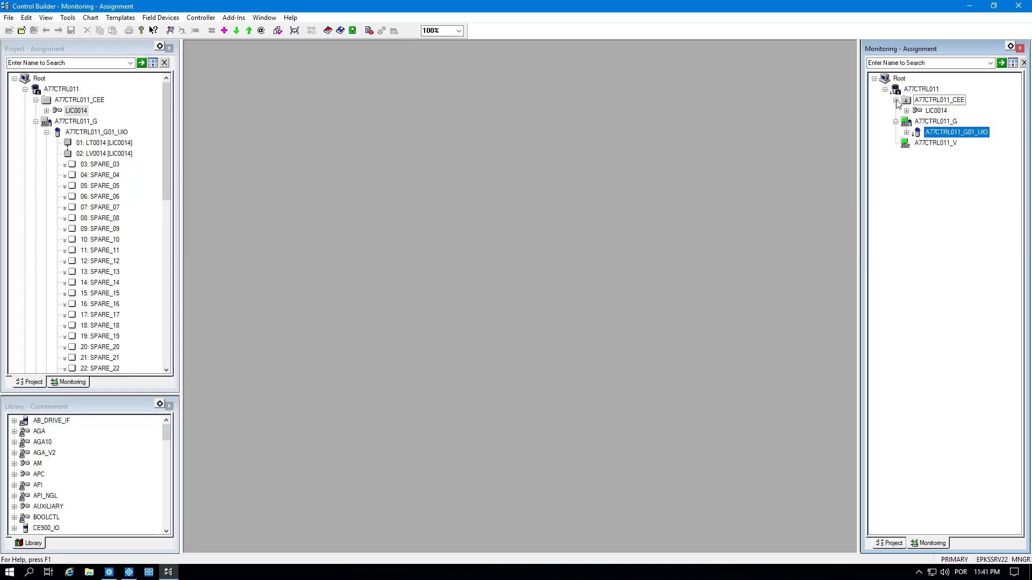
pyautogui.click(929, 113)
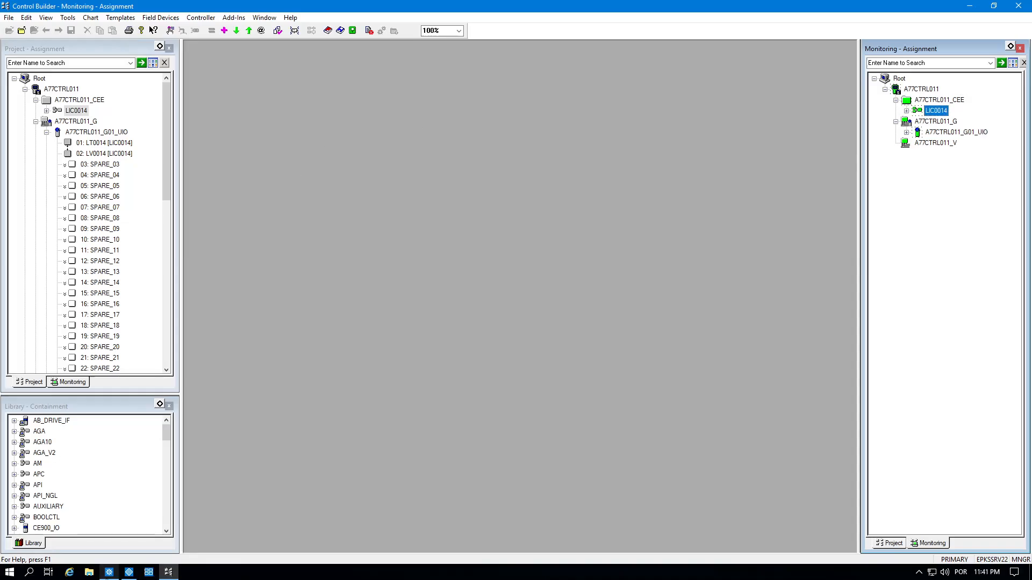
pyautogui.click(129, 573)
# Call up the LIC0014 point detail display from the Command box.
pyautogui.click(414, 30)
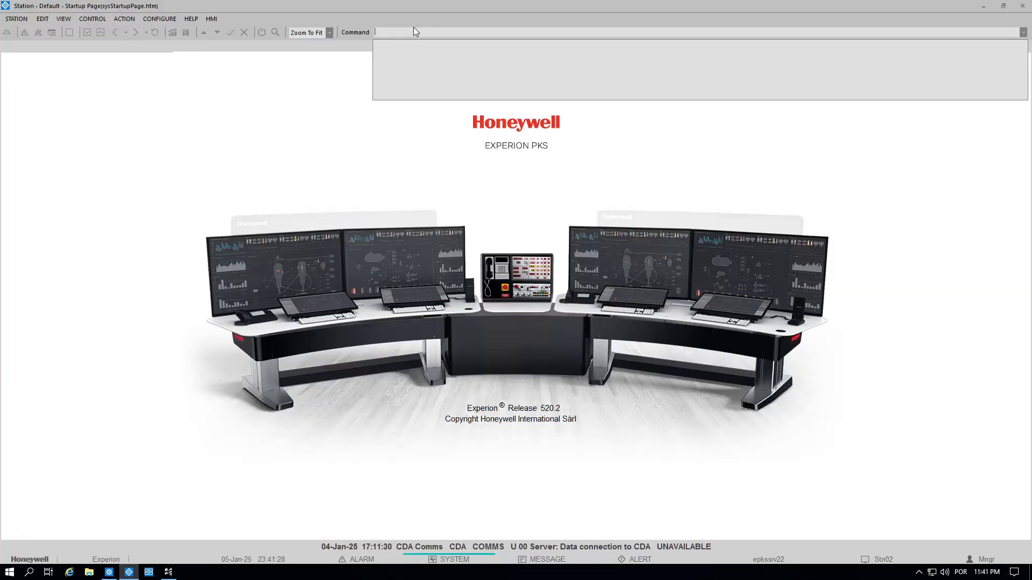
pyautogui.write('LIC0014')
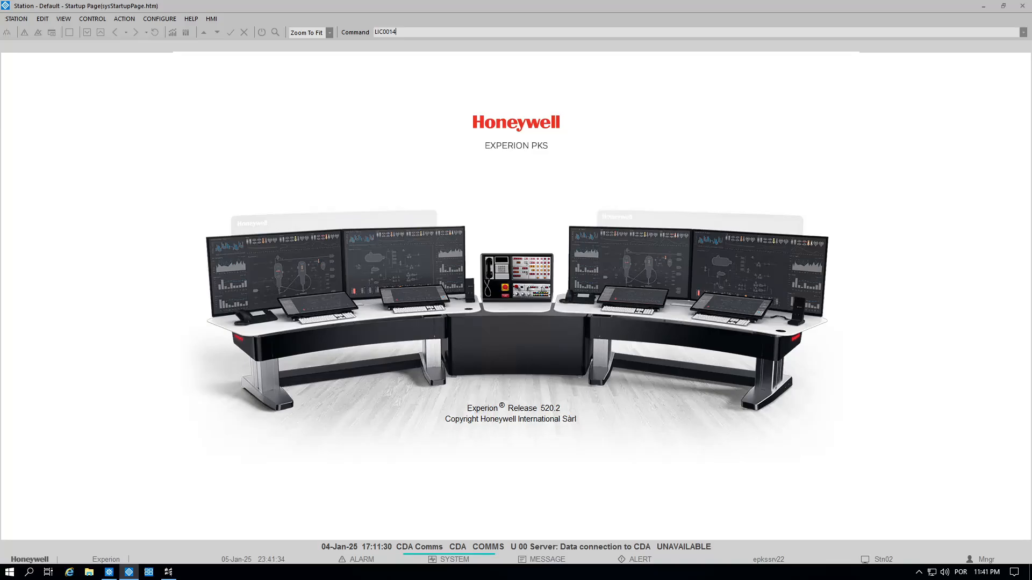
pyautogui.press('Return')
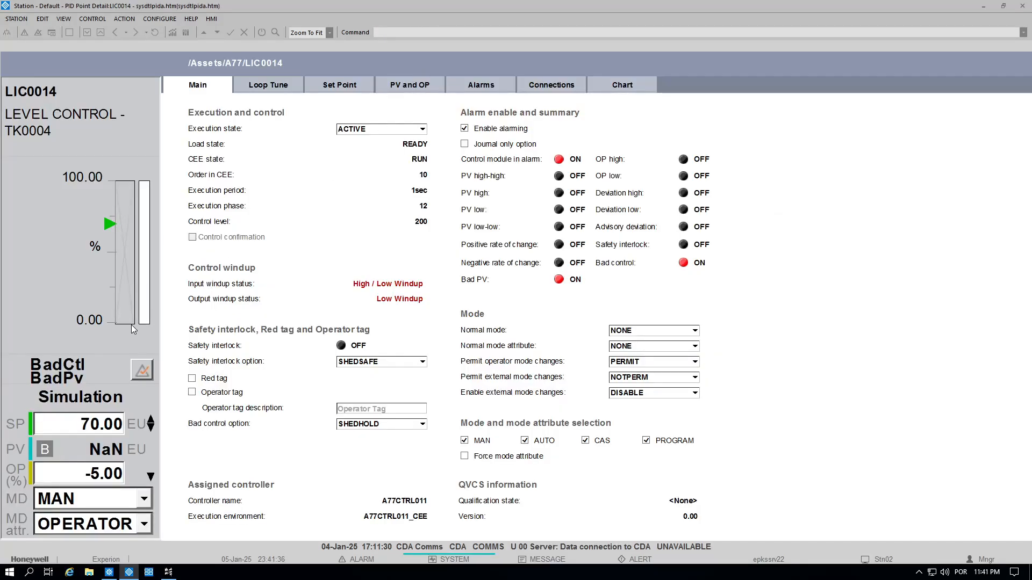
# Inspect the LIC0014 setpoint 70.00 and output -5.00 values.
pyautogui.click(89, 426)
pyautogui.click(104, 484)
pyautogui.click(101, 468)
pyautogui.doubleClick(108, 422)
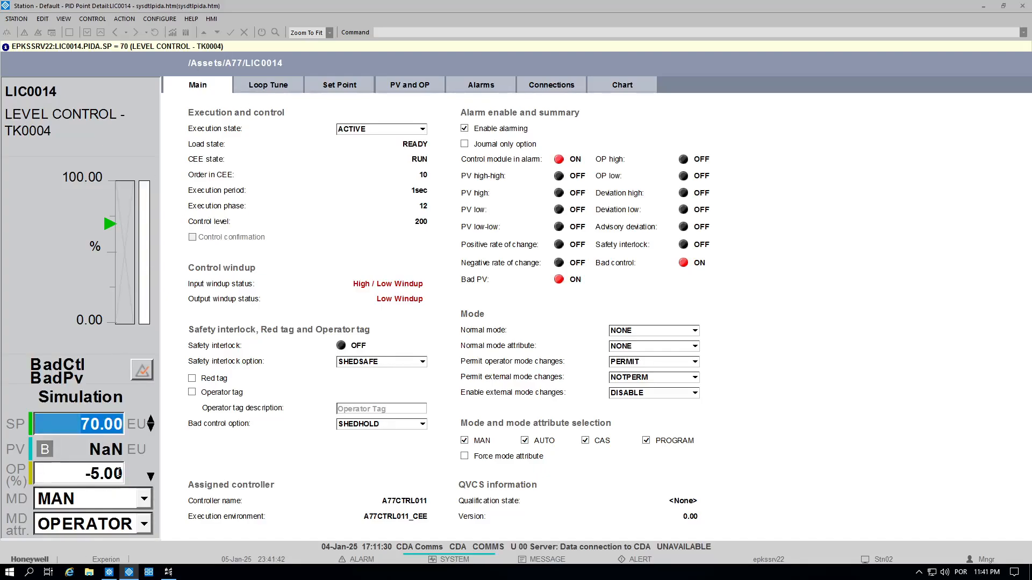
pyautogui.click(102, 473)
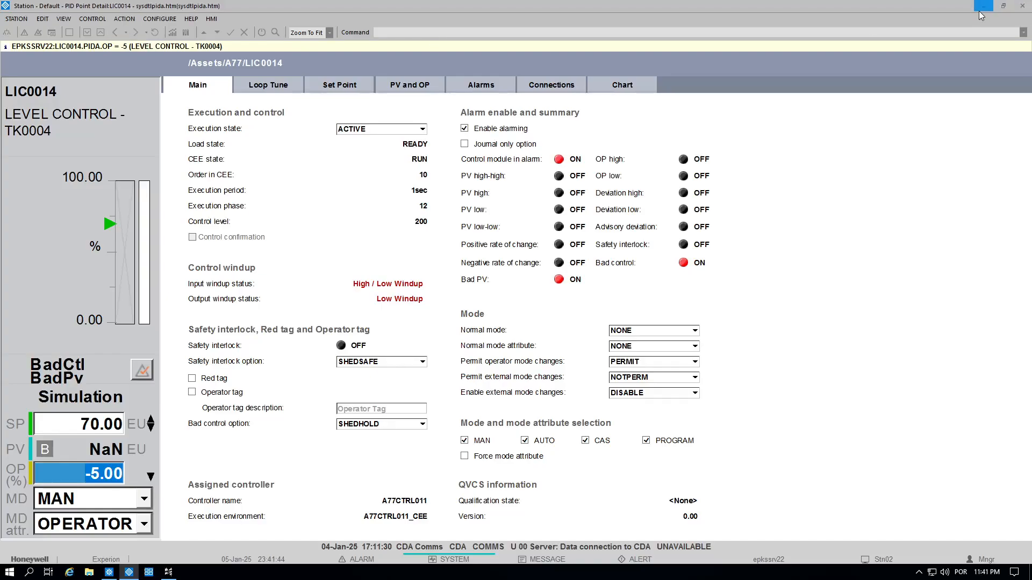